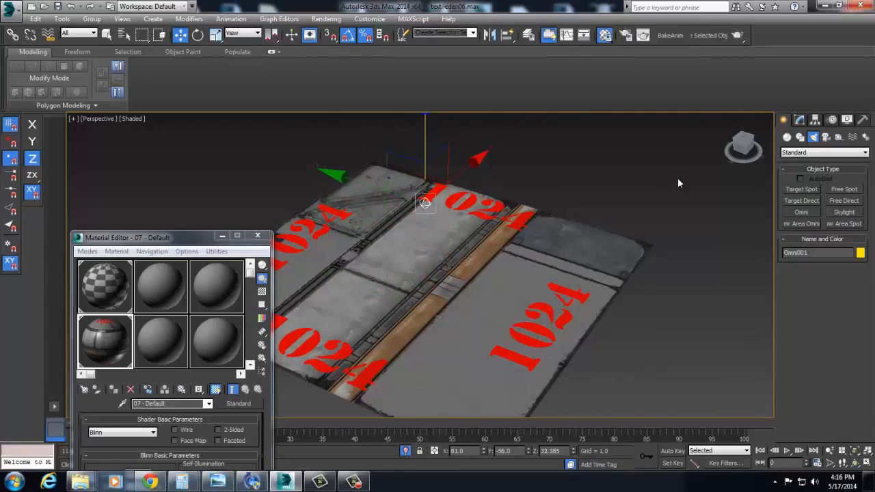
- Turn on the omni light's shadows, switch the viewport to Realistic shading and shift the light along Y to about -45.3
{"action": "left_click", "coordinate": [799, 120]}
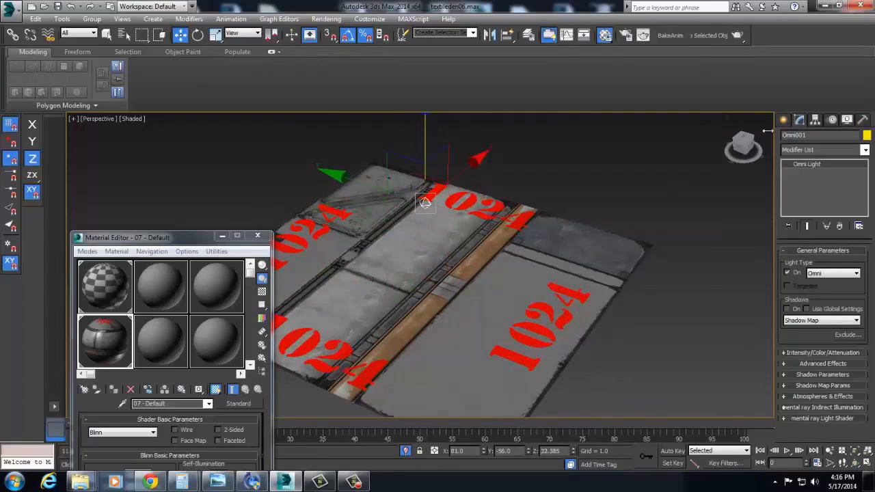
{"action": "left_click", "coordinate": [130, 121]}
{"action": "left_click", "coordinate": [161, 132]}
{"action": "mouse_move", "coordinate": [615, 232]}
{"action": "middle_mouse_down", "text": "alt"}
{"action": "mouse_move", "coordinate": [560, 235]}
{"action": "mouse_move", "coordinate": [604, 259]}
{"action": "middle_mouse_up", "text": "alt"}
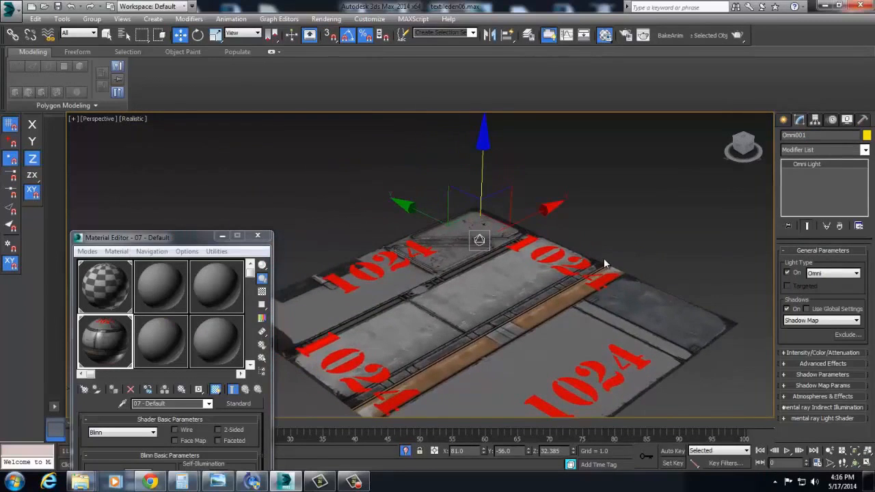
{"action": "middle_click_drag", "start_coordinate": [510, 257], "coordinate": [512, 283], "text": "alt"}
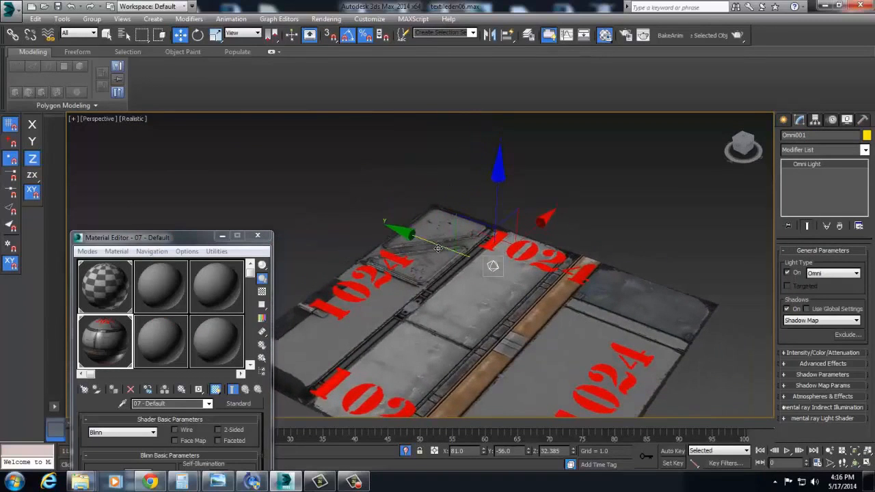
- Compare the floor tile in Shaded and Realistic viewport display, ending on Realistic
{"action": "left_click", "coordinate": [262, 171]}
{"action": "left_click", "coordinate": [125, 118]}
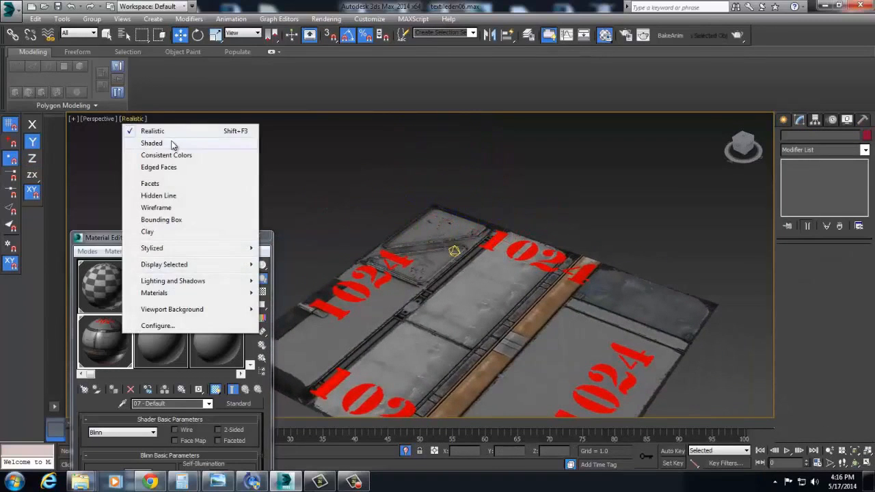
{"action": "left_click", "coordinate": [152, 143]}
{"action": "middle_click_drag", "start_coordinate": [535, 279], "coordinate": [482, 282], "text": "alt"}
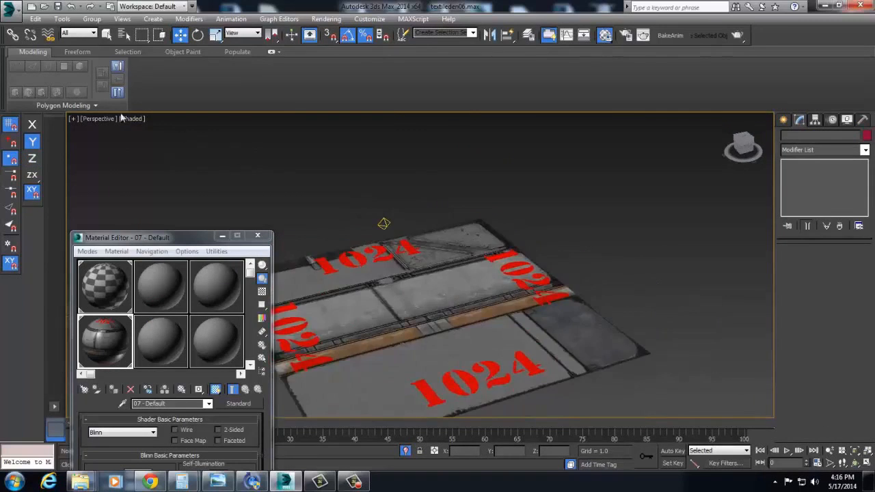
{"action": "left_click", "coordinate": [124, 118]}
{"action": "left_click", "coordinate": [152, 131]}
- Reposition the omni light above the floor tile at about X 89.7, Z 32.1
{"action": "left_click", "coordinate": [384, 225]}
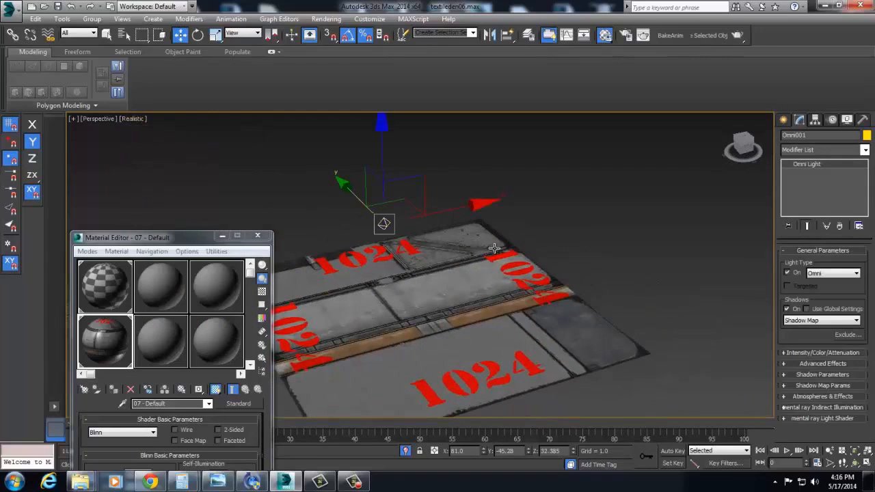
{"action": "left_click_drag", "start_coordinate": [417, 184], "coordinate": [478, 225]}
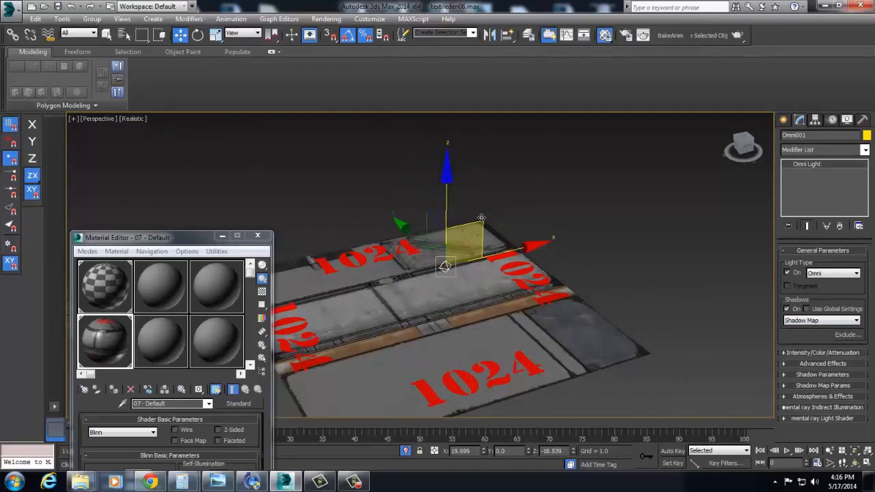
{"action": "left_click", "coordinate": [524, 304]}
{"action": "middle_click_drag", "start_coordinate": [523, 304], "coordinate": [473, 284], "text": "alt"}
{"action": "left_click_drag", "start_coordinate": [441, 280], "coordinate": [439, 285]}
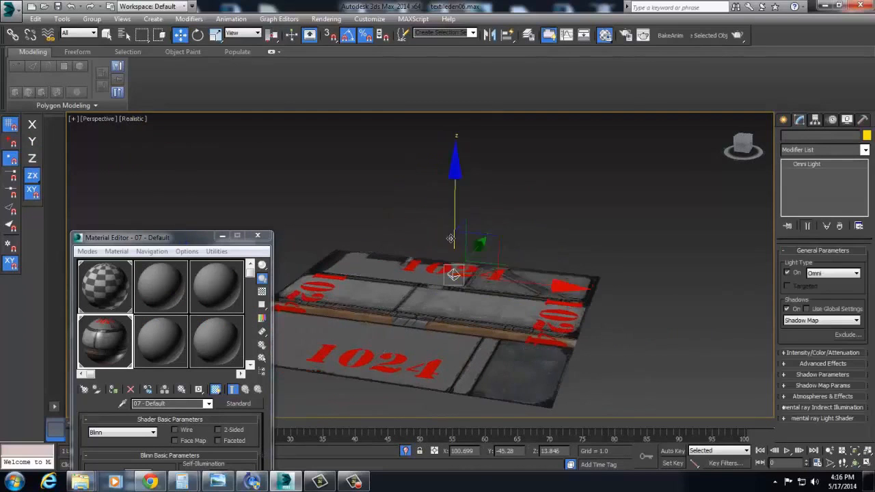
{"action": "left_click_drag", "start_coordinate": [483, 242], "coordinate": [448, 179]}
- Render the perspective view of the lit floor tile from farther away and closer up, and dismiss the rendered frame
{"action": "key", "text": "shift+q"}
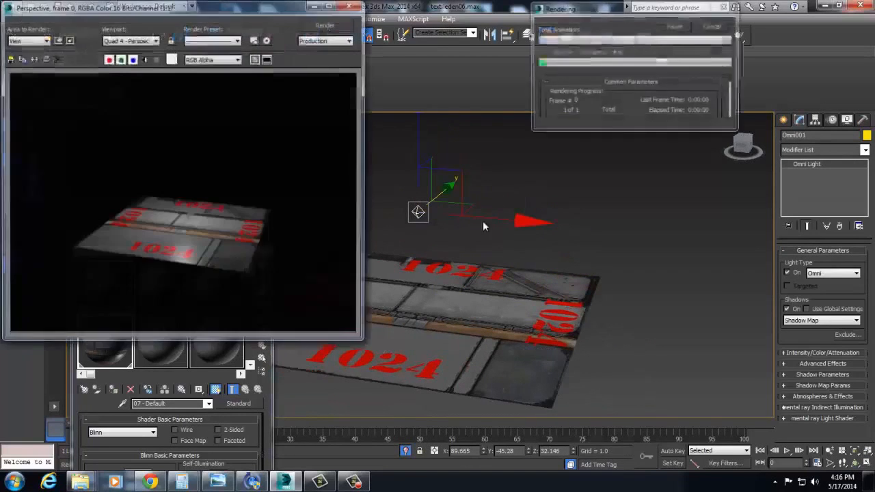
{"action": "scroll", "coordinate": [504, 307], "scroll_direction": "up", "scroll_amount": 6}
{"action": "key", "text": "alt+a"}
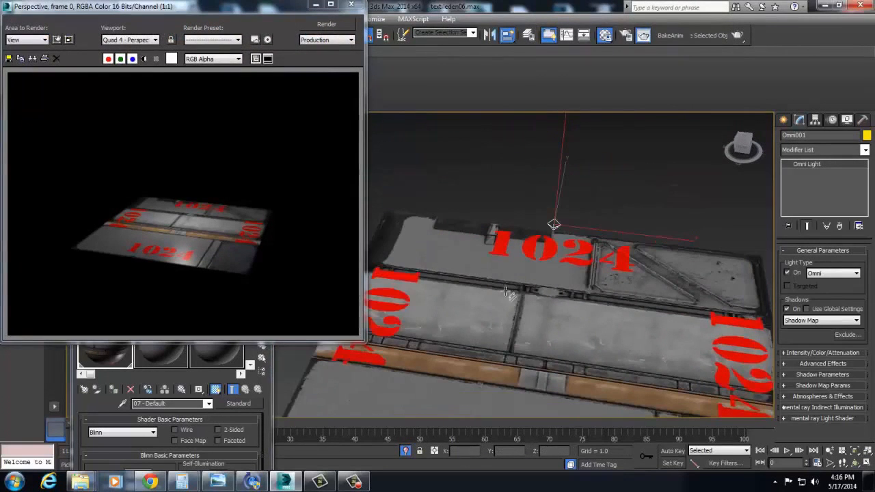
{"action": "scroll", "coordinate": [482, 265], "scroll_direction": "up", "scroll_amount": 4}
{"action": "right_click", "coordinate": [528, 288]}
{"action": "key", "text": "shift+q"}
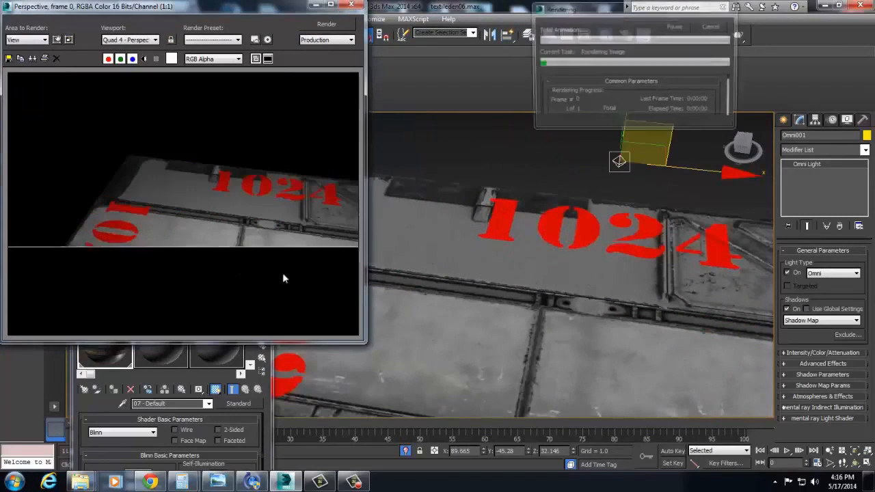
{"action": "scroll", "coordinate": [514, 335], "scroll_direction": "down", "scroll_amount": 4}
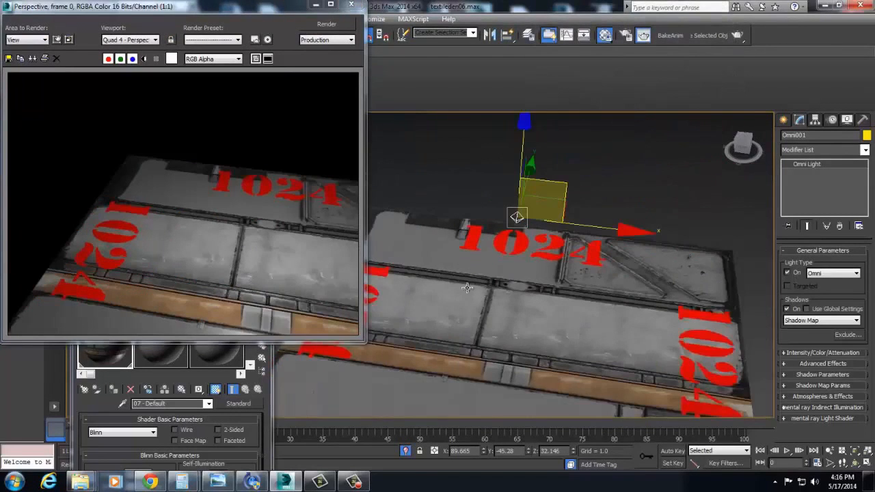
{"action": "left_click", "coordinate": [350, 5]}
- Show the Maps settings of the 07 - Default material to check its diffuse and bump maps
{"action": "left_click_drag", "start_coordinate": [186, 239], "coordinate": [212, 56]}
{"action": "left_click", "coordinate": [197, 412]}
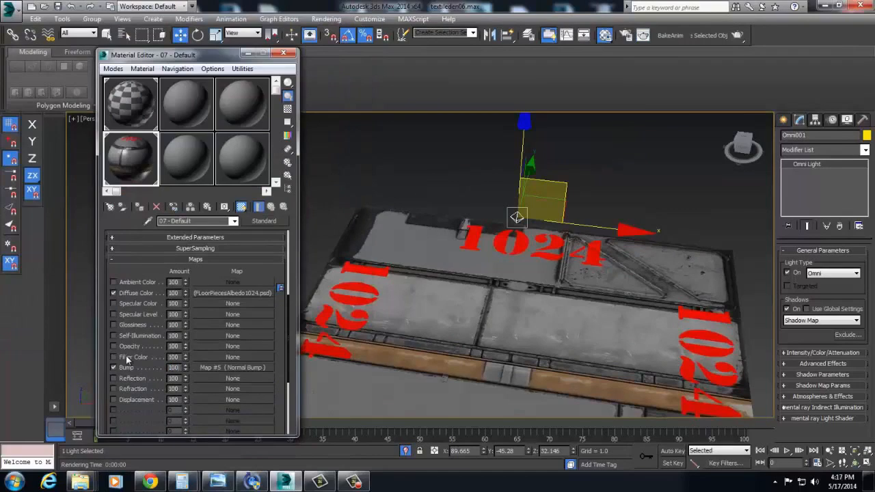
{"action": "key", "text": "Return"}
- Move the omni light to about Y -51.6, Z 37.8 to see its effect on the floor tile's normal map
{"action": "middle_click_drag", "start_coordinate": [636, 362], "coordinate": [732, 298], "text": "alt"}
{"action": "left_click_drag", "start_coordinate": [483, 173], "coordinate": [592, 165]}
{"action": "scroll", "coordinate": [562, 193], "scroll_direction": "down", "scroll_amount": 5}
{"action": "scroll", "coordinate": [537, 219], "scroll_direction": "up", "scroll_amount": 4}
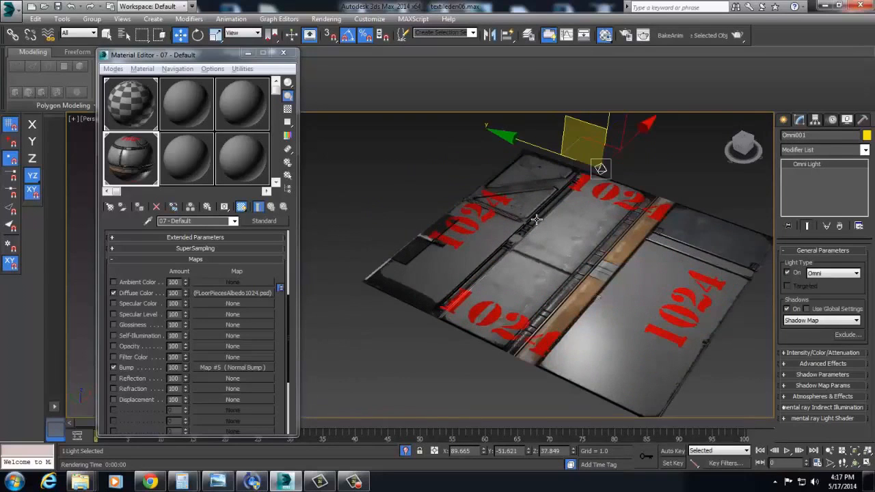
- Delete the omni light and bring the rest of the scene's objects back into view
{"action": "key", "text": "Delete"}
{"action": "right_click", "coordinate": [566, 200]}
{"action": "left_click", "coordinate": [586, 117]}
{"action": "middle_click_drag", "start_coordinate": [673, 259], "coordinate": [623, 273], "text": "alt"}
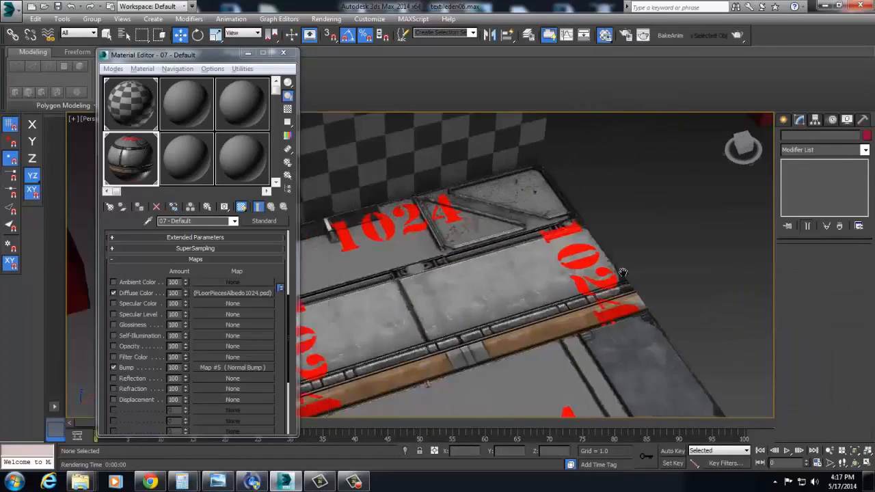
- Examine how the floor texture repeats on the small, medium and large floor planes beside the checkered walls
{"action": "middle_click_drag", "start_coordinate": [437, 315], "coordinate": [457, 334]}
{"action": "scroll", "coordinate": [645, 352], "scroll_direction": "down", "scroll_amount": 4}
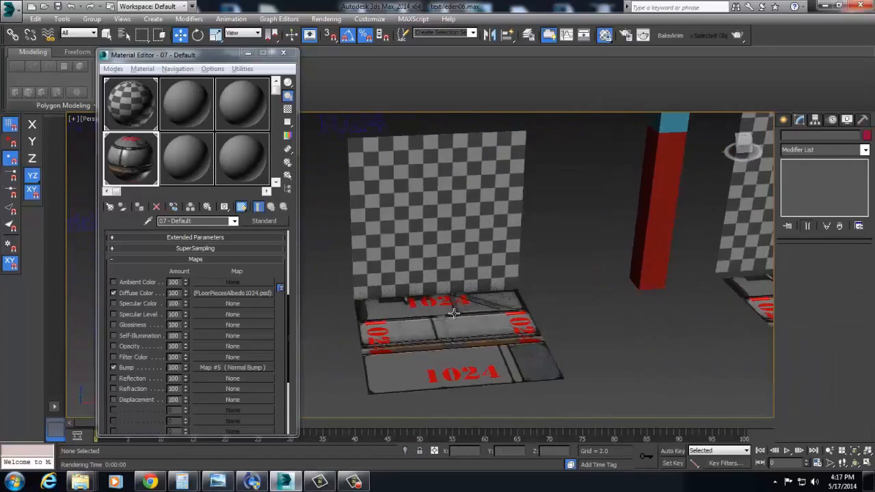
{"action": "left_click", "coordinate": [457, 334]}
{"action": "left_click", "coordinate": [599, 294]}
{"action": "middle_click_drag", "start_coordinate": [582, 327], "coordinate": [512, 339]}
{"action": "scroll", "coordinate": [512, 339], "scroll_direction": "down", "scroll_amount": 4}
{"action": "middle_click_drag", "start_coordinate": [552, 234], "coordinate": [393, 354], "text": "alt"}
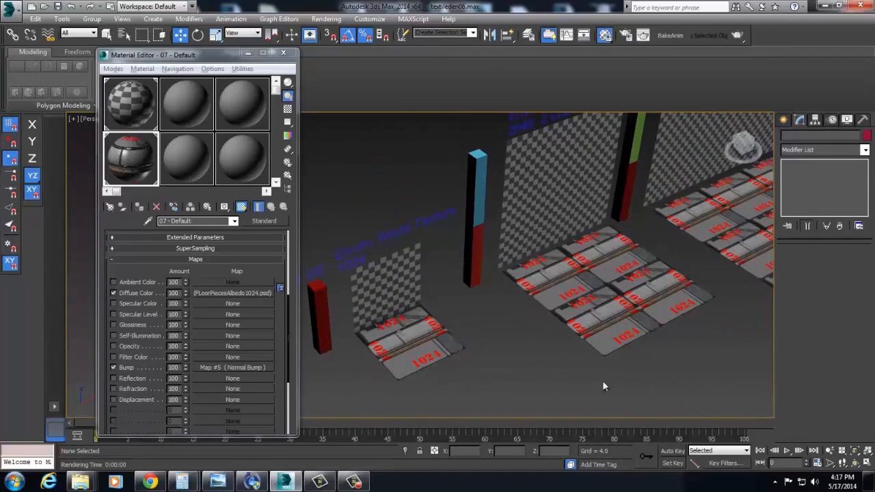
{"action": "middle_click_drag", "start_coordinate": [680, 304], "coordinate": [530, 320], "text": "alt"}
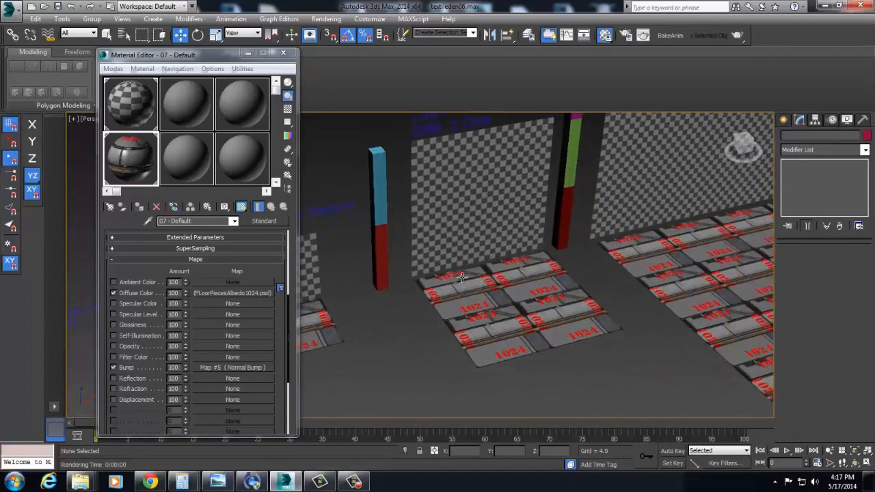
{"action": "scroll", "coordinate": [530, 322], "scroll_direction": "up", "scroll_amount": 6}
{"action": "scroll", "coordinate": [530, 322], "scroll_direction": "down", "scroll_amount": 8}
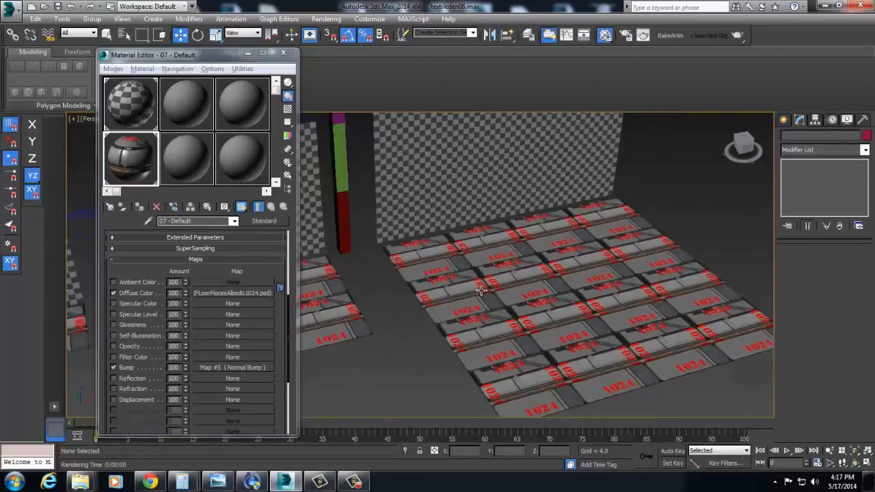
- Select the largest floor plane and inspect its UVW Xform tiling against the smaller planes
{"action": "left_click", "coordinate": [456, 306]}
{"action": "middle_click_drag", "start_coordinate": [456, 306], "coordinate": [487, 335], "text": "alt"}
{"action": "scroll", "coordinate": [479, 329], "scroll_direction": "up", "scroll_amount": 4}
{"action": "middle_click_drag", "start_coordinate": [383, 321], "coordinate": [424, 252]}
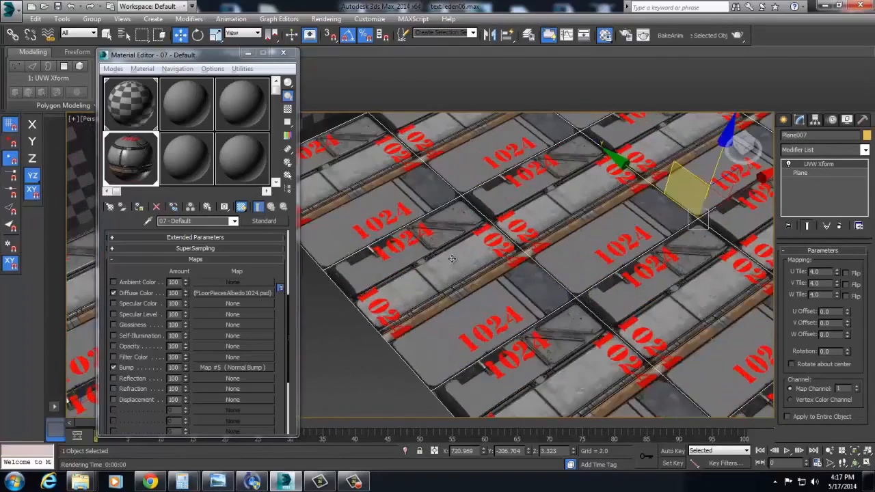
{"action": "scroll", "coordinate": [457, 226], "scroll_direction": "down", "scroll_amount": 2}
{"action": "scroll", "coordinate": [457, 226], "scroll_direction": "down", "scroll_amount": 5}
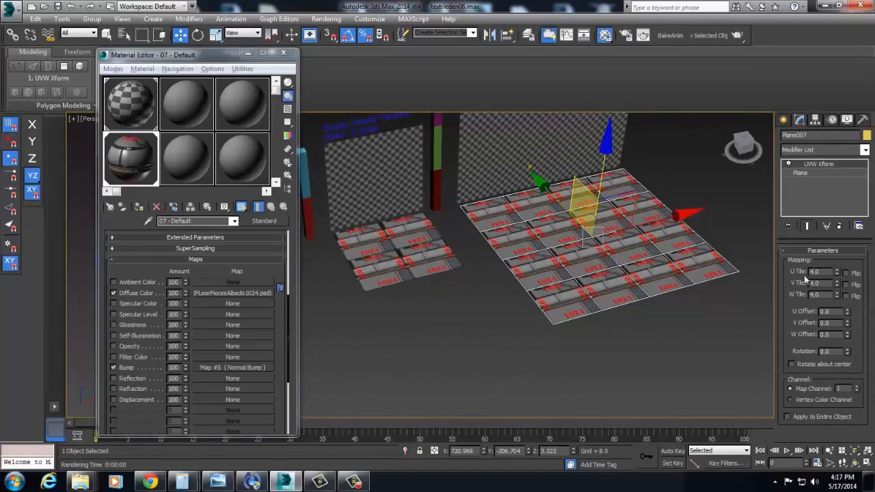
{"action": "middle_click_drag", "start_coordinate": [530, 304], "coordinate": [563, 331]}
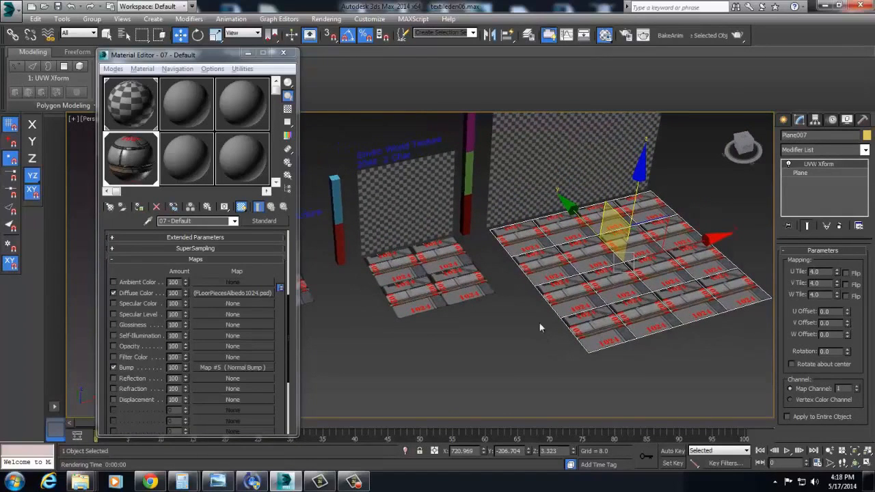
{"action": "middle_click_drag", "start_coordinate": [699, 261], "coordinate": [713, 264]}
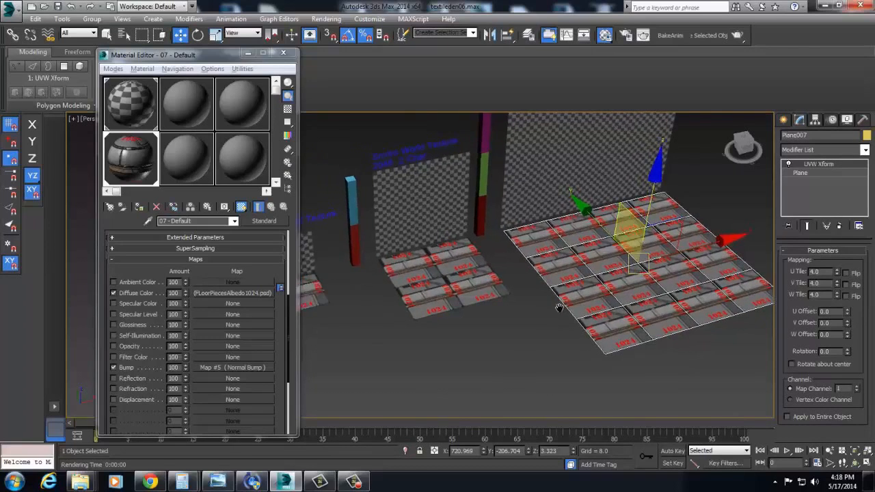
- Review the whole texel density layout with nothing selected, comparing the checkered walls, height markers and floor planes
{"action": "middle_click_drag", "start_coordinate": [558, 305], "coordinate": [625, 265]}
{"action": "scroll", "coordinate": [612, 291], "scroll_direction": "up", "scroll_amount": 3}
{"action": "middle_click_drag", "start_coordinate": [598, 312], "coordinate": [631, 335]}
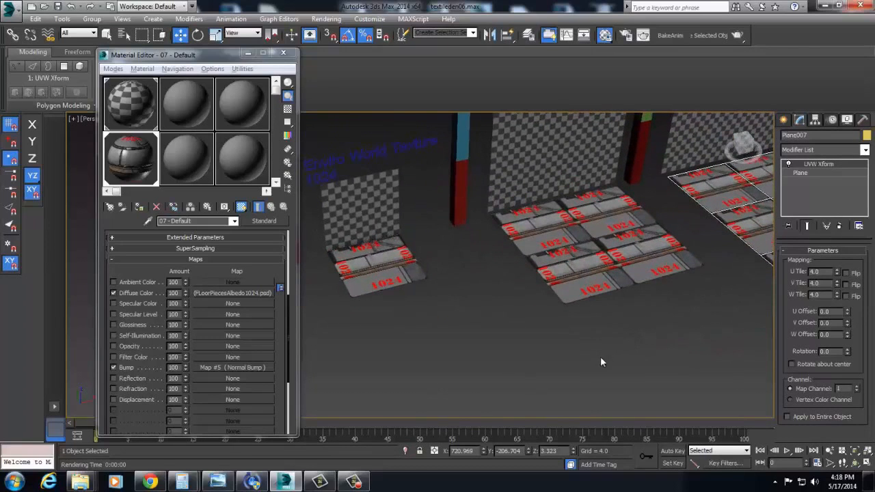
{"action": "scroll", "coordinate": [551, 362], "scroll_direction": "down", "scroll_amount": 8}
{"action": "middle_click_drag", "start_coordinate": [513, 311], "coordinate": [509, 339]}
{"action": "left_click", "coordinate": [424, 358]}
{"action": "scroll", "coordinate": [426, 357], "scroll_direction": "up", "scroll_amount": 8}
{"action": "scroll", "coordinate": [490, 311], "scroll_direction": "down", "scroll_amount": 2}
{"action": "middle_click_drag", "start_coordinate": [539, 212], "coordinate": [497, 333]}
{"action": "scroll", "coordinate": [497, 333], "scroll_direction": "down", "scroll_amount": 6}
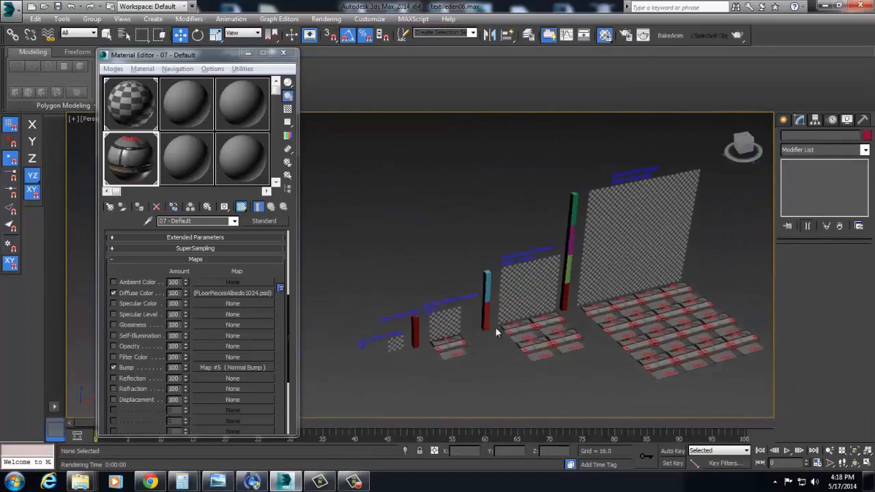
{"action": "scroll", "coordinate": [498, 333], "scroll_direction": "up", "scroll_amount": 6}
- Clone the 96 by 96 checkered wall plane and place the copy beyond the smallest checkered plane, at about X -241
{"action": "left_click", "coordinate": [478, 306]}
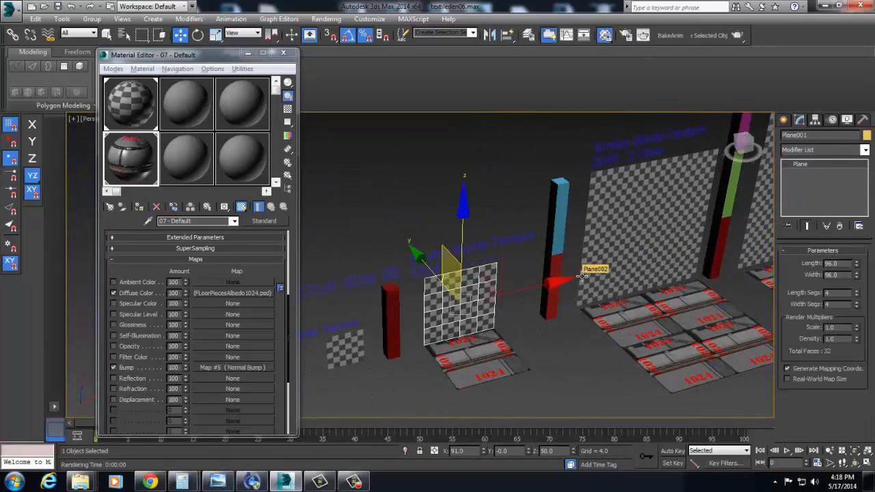
{"action": "middle_click_drag", "start_coordinate": [513, 309], "coordinate": [409, 328], "text": "alt"}
{"action": "left_click_drag", "start_coordinate": [408, 330], "coordinate": [402, 340], "text": "shift"}
{"action": "key", "text": "Return"}
{"action": "middle_click_drag", "start_coordinate": [402, 341], "coordinate": [529, 312]}
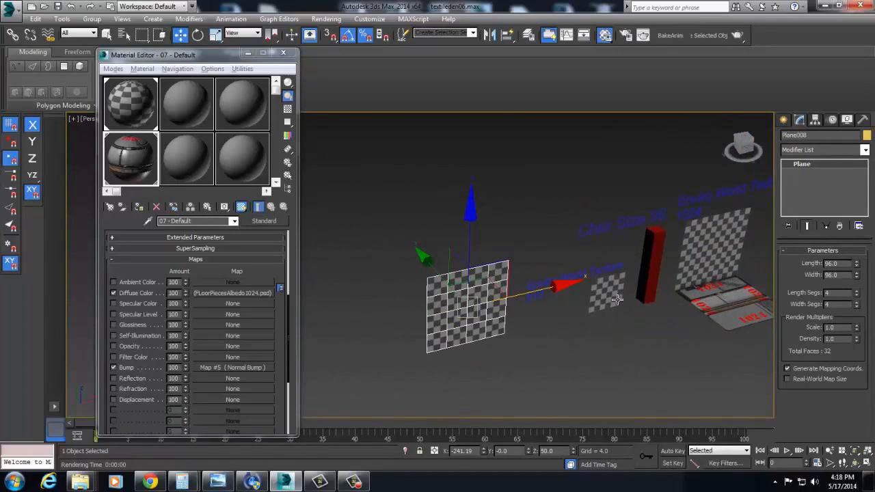
{"action": "scroll", "coordinate": [617, 300], "scroll_direction": "down", "scroll_amount": 2}
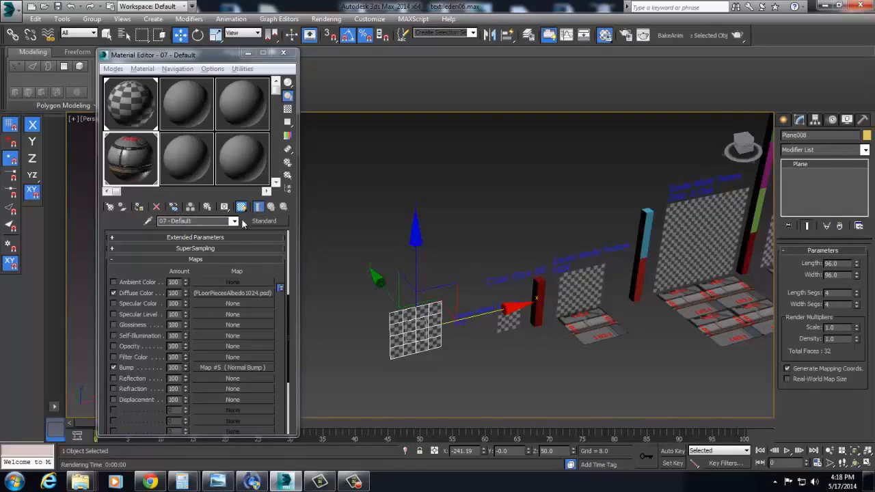
- Assign the 07 - Default floor material to the cloned wall plane
{"action": "left_click", "coordinate": [141, 208]}
{"action": "scroll", "coordinate": [512, 305], "scroll_direction": "up", "scroll_amount": 6}
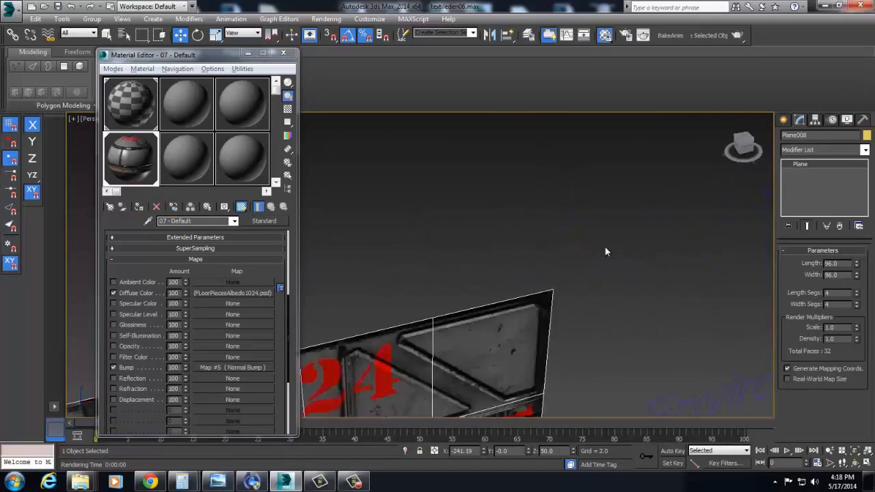
{"action": "middle_click_drag", "start_coordinate": [606, 250], "coordinate": [659, 290]}
{"action": "scroll", "coordinate": [659, 291], "scroll_direction": "down", "scroll_amount": 2}
{"action": "key", "text": "t"}
{"action": "key", "text": "p"}
{"action": "key", "text": "z"}
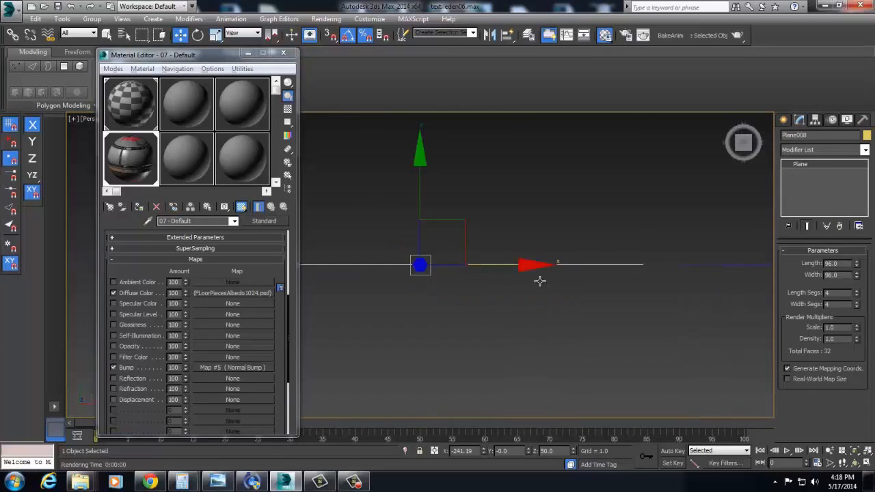
{"action": "middle_click_drag", "start_coordinate": [540, 282], "coordinate": [645, 183], "text": "alt"}
{"action": "scroll", "coordinate": [645, 184], "scroll_direction": "down", "scroll_amount": 5}
{"action": "middle_click_drag", "start_coordinate": [544, 247], "coordinate": [506, 254], "text": "alt"}
- Try scaling the textured wall plane uniformly to about 310 percent
{"action": "key", "text": "r"}
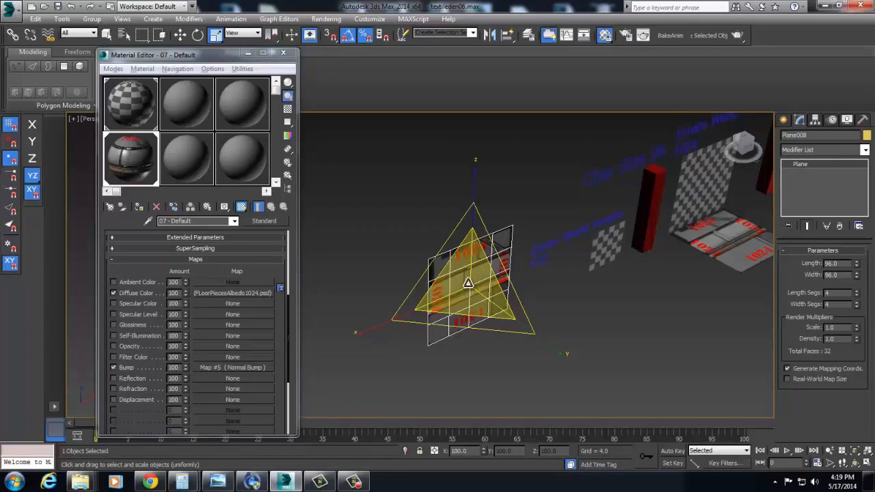
{"action": "scroll", "coordinate": [478, 294], "scroll_direction": "up", "scroll_amount": 6}
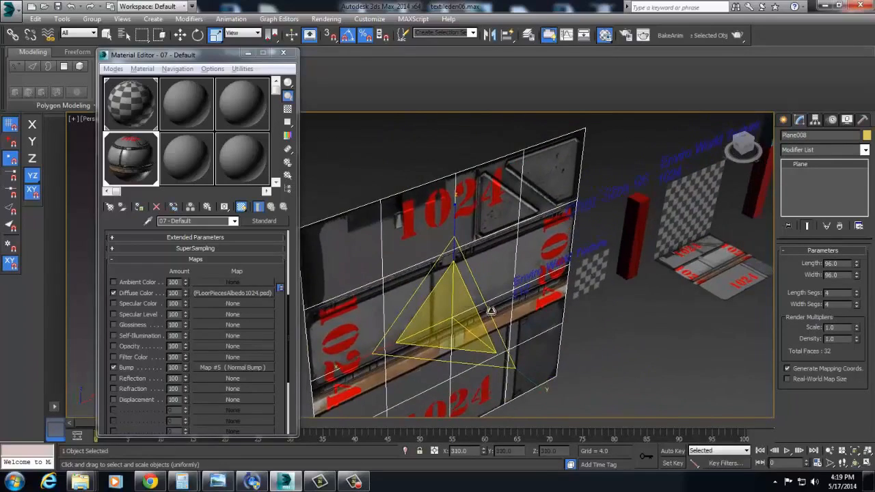
{"action": "key", "text": "f"}
- Align the textured wall plane to the largest checkered wall plane, pivot to pivot in X, Y and Z, matching scale on all axes
{"action": "scroll", "coordinate": [479, 290], "scroll_direction": "down", "scroll_amount": 6}
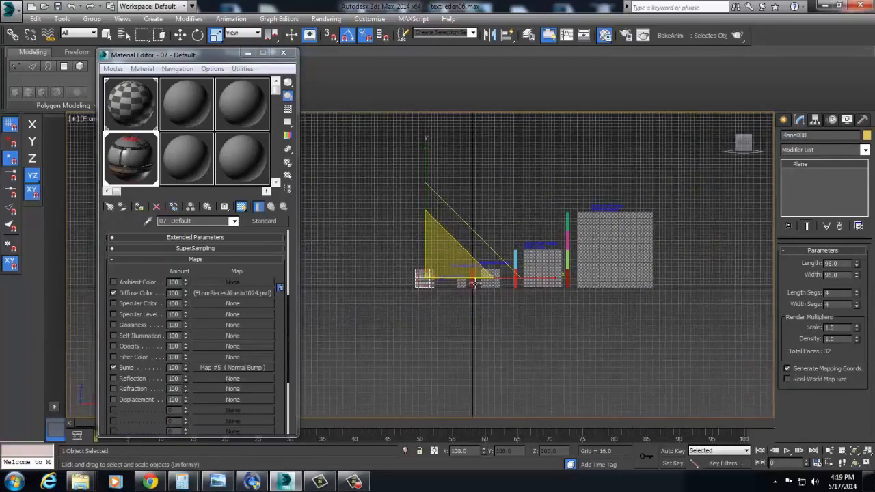
{"action": "middle_click_drag", "start_coordinate": [474, 282], "coordinate": [602, 250], "text": "alt"}
{"action": "key", "text": "w"}
{"action": "key", "text": "alt+a"}
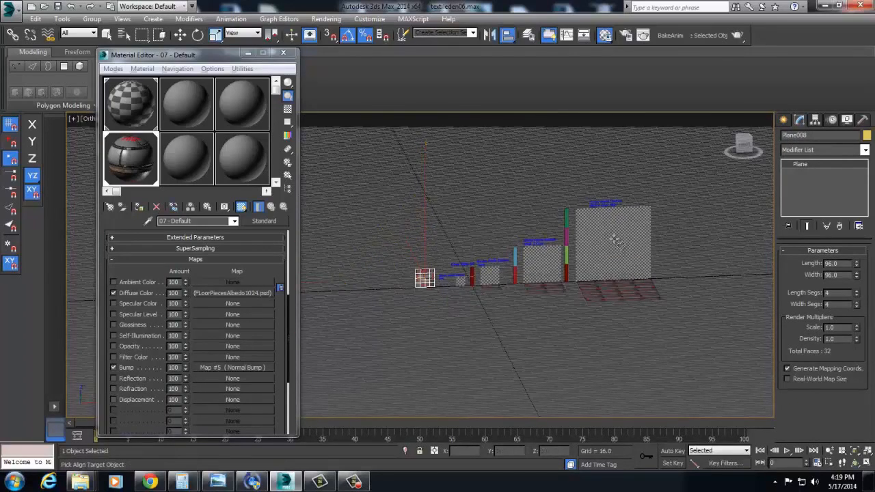
{"action": "left_click", "coordinate": [609, 244]}
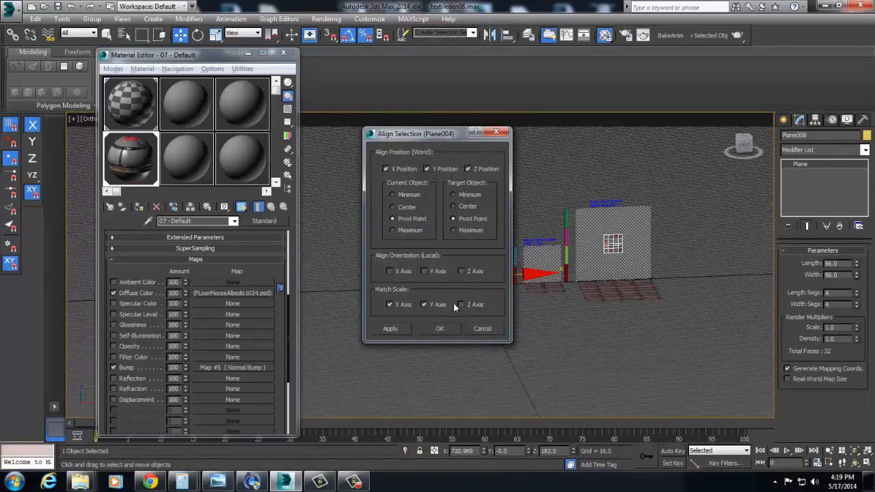
{"action": "left_click", "coordinate": [395, 329]}
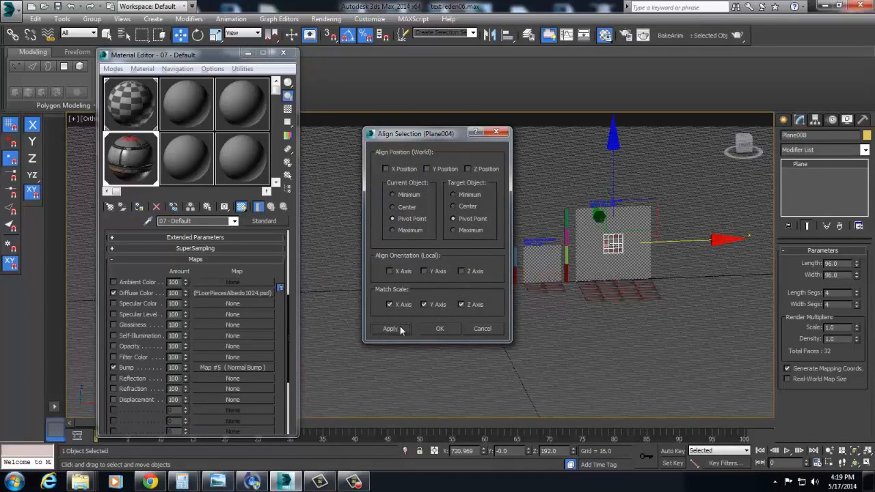
{"action": "left_click", "coordinate": [486, 330]}
- Scale the textured wall plane uniformly to about 418 percent so it covers the largest checkered wall plane
{"action": "middle_click_drag", "start_coordinate": [630, 262], "coordinate": [600, 266]}
{"action": "scroll", "coordinate": [581, 259], "scroll_direction": "up", "scroll_amount": 3}
{"action": "middle_click_drag", "start_coordinate": [529, 273], "coordinate": [454, 252]}
{"action": "scroll", "coordinate": [455, 252], "scroll_direction": "down", "scroll_amount": 3}
{"action": "left_click_drag", "start_coordinate": [422, 245], "coordinate": [820, 72]}
{"action": "key", "text": "r"}
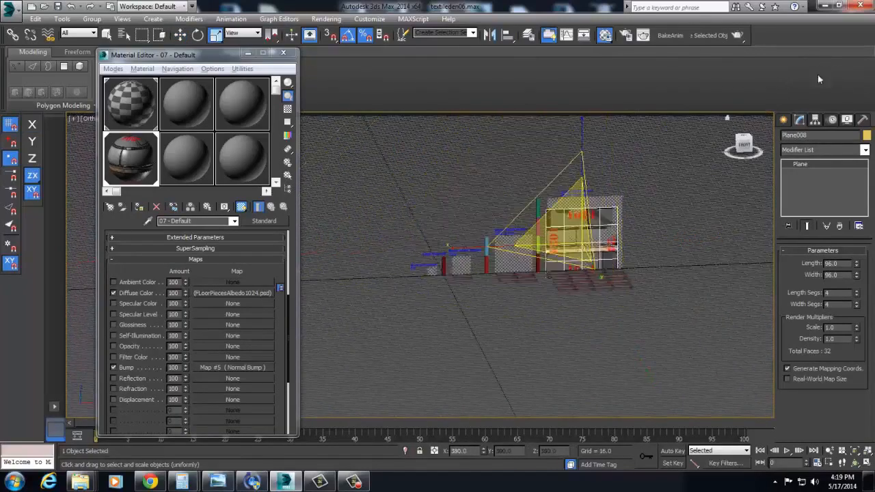
{"action": "key", "text": "w"}
{"action": "scroll", "coordinate": [633, 190], "scroll_direction": "up", "scroll_amount": 2}
{"action": "key", "text": "r"}
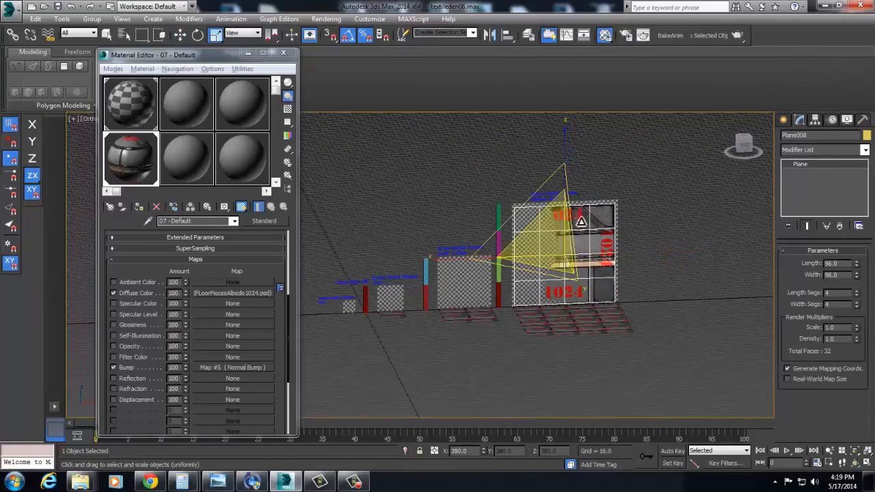
{"action": "left_click_drag", "start_coordinate": [560, 231], "coordinate": [558, 226]}
- Isolate the enlarged textured wall plane together with the largest floor plane and view them from the front
{"action": "left_click", "coordinate": [612, 323], "text": "ctrl"}
{"action": "right_click", "coordinate": [631, 307]}
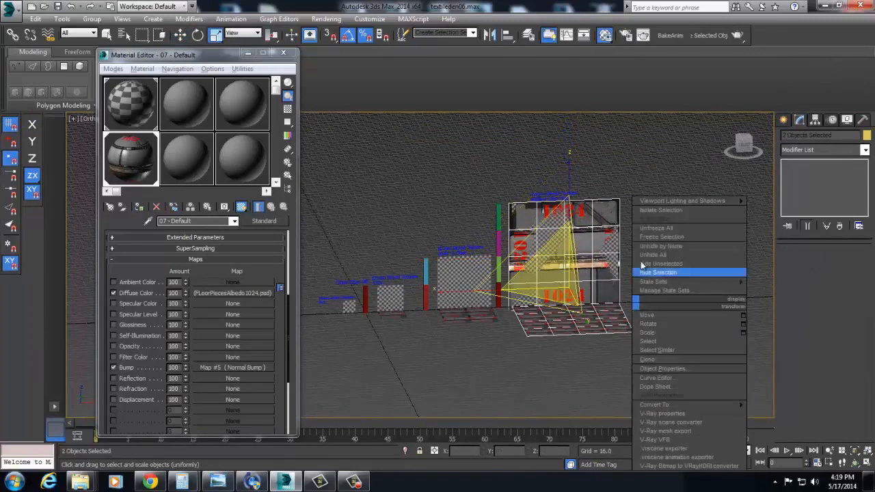
{"action": "left_click", "coordinate": [662, 213]}
{"action": "key", "text": "f"}
{"action": "left_click", "coordinate": [498, 297]}
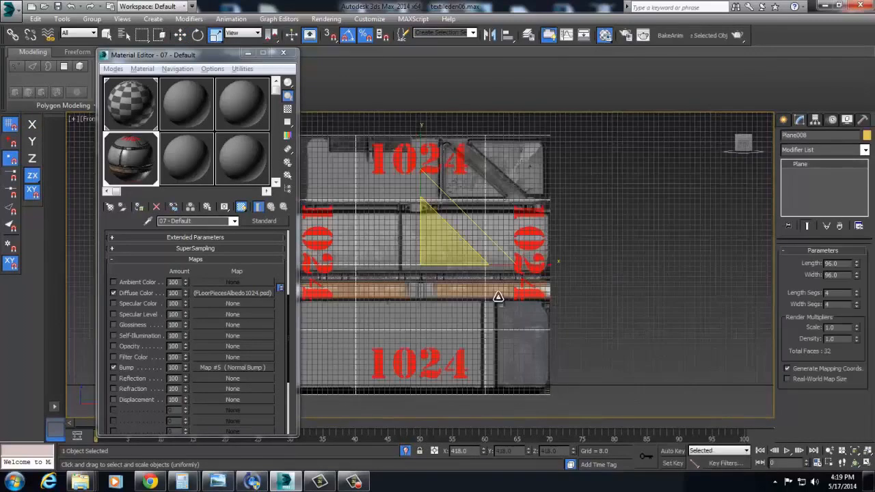
- Examine the tiled 1024 texture on the isolated floor plane up close in a perspective walkthrough
{"action": "key", "text": "p"}
{"action": "middle_click_drag", "start_coordinate": [556, 348], "coordinate": [562, 221]}
{"action": "left_click", "coordinate": [682, 240]}
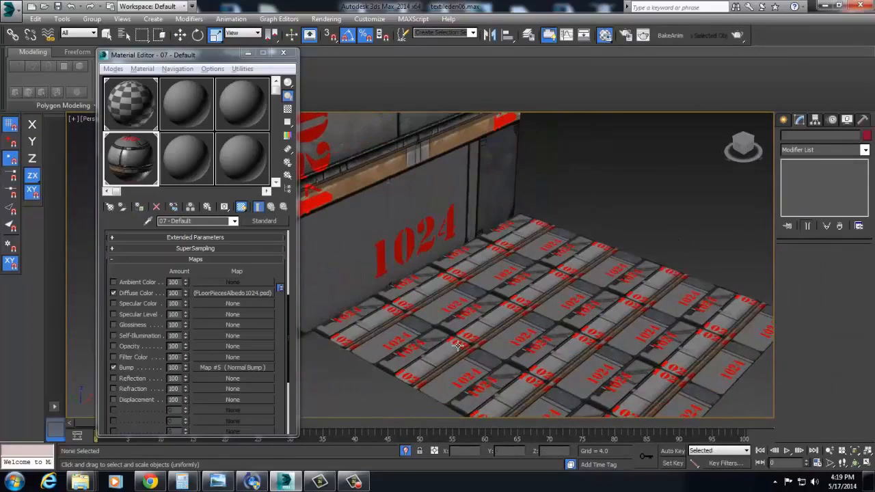
{"action": "key", "text": "Up"}
{"action": "left_click_drag", "start_coordinate": [493, 322], "coordinate": [534, 350]}
{"action": "key", "text": "Up"}
{"action": "key", "text": "Up"}
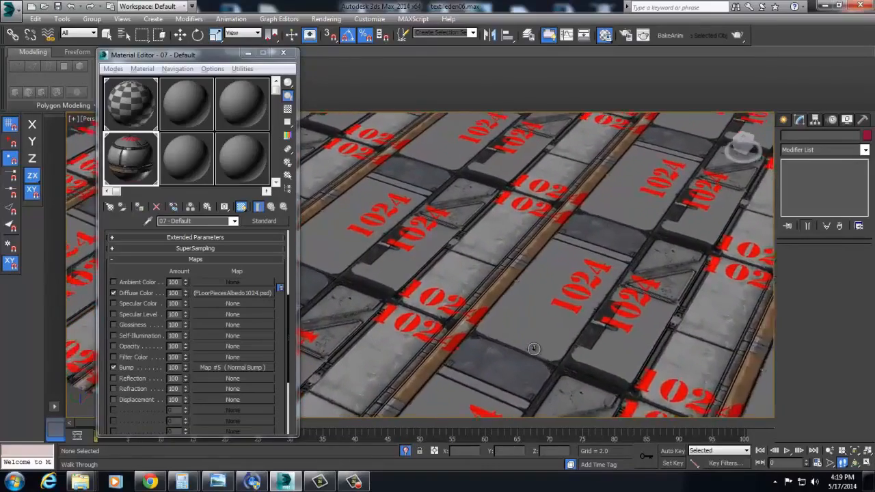
{"action": "key", "text": "Up"}
{"action": "left_click_drag", "start_coordinate": [534, 349], "coordinate": [486, 336]}
{"action": "key", "text": "Up"}
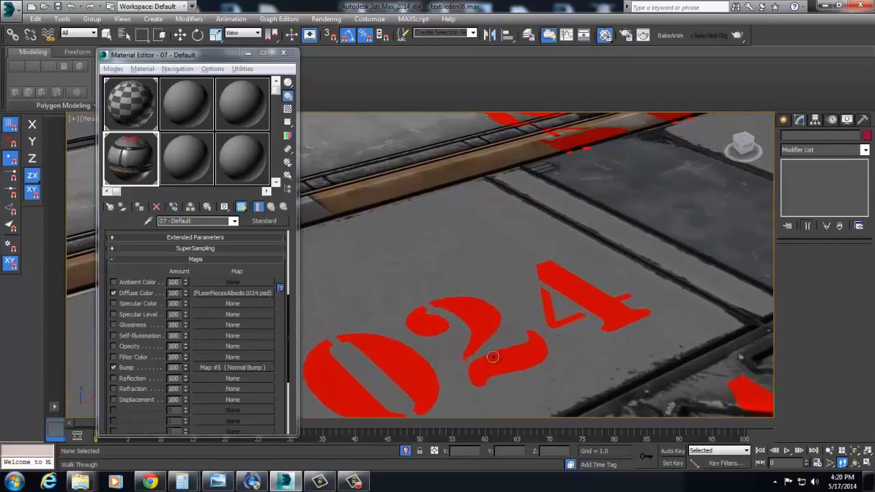
- Close the Material Editor and compare the stretched 1024 texture on the wall with the tiled floor texture
{"action": "left_click", "coordinate": [283, 53]}
{"action": "left_click_drag", "start_coordinate": [426, 253], "coordinate": [331, 272]}
{"action": "key", "text": "e"}
{"action": "left_click_drag", "start_coordinate": [255, 269], "coordinate": [432, 242]}
{"action": "right_click", "coordinate": [433, 242]}
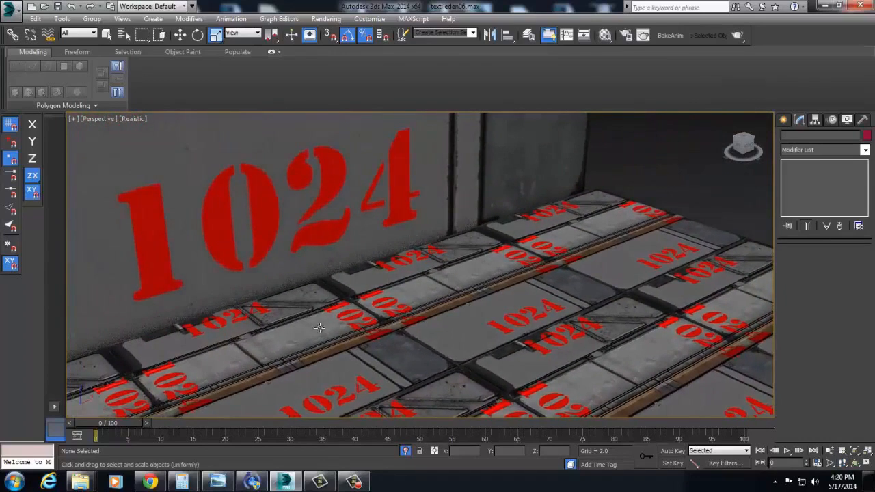
- Delete the enlarged textured wall plane and exit isolation to bring back the rest of the scene
{"action": "key", "text": "shift+z"}
{"action": "left_click", "coordinate": [396, 219]}
{"action": "key", "text": "Delete"}
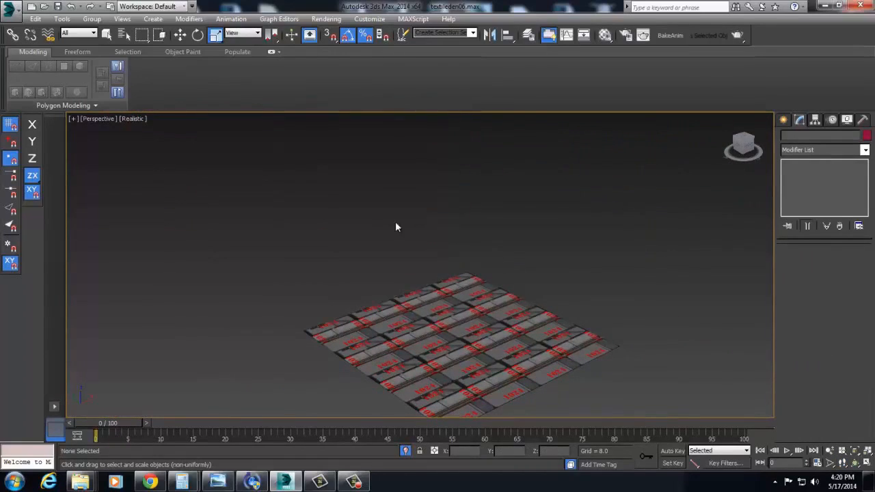
{"action": "right_click", "coordinate": [395, 221]}
{"action": "left_click", "coordinate": [429, 145]}
- Examine the 96 by 96 checkered wall plane beside its floor plane and character marker, and close the Backblaze notice
{"action": "scroll", "coordinate": [409, 253], "scroll_direction": "down", "scroll_amount": 5}
{"action": "scroll", "coordinate": [407, 258], "scroll_direction": "up", "scroll_amount": 5}
{"action": "middle_click_drag", "start_coordinate": [408, 263], "coordinate": [424, 340]}
{"action": "scroll", "coordinate": [437, 322], "scroll_direction": "up", "scroll_amount": 4}
{"action": "middle_click_drag", "start_coordinate": [506, 297], "coordinate": [261, 189]}
{"action": "left_click", "coordinate": [262, 189]}
{"action": "key", "text": "z"}
{"action": "scroll", "coordinate": [415, 290], "scroll_direction": "down", "scroll_amount": 5}
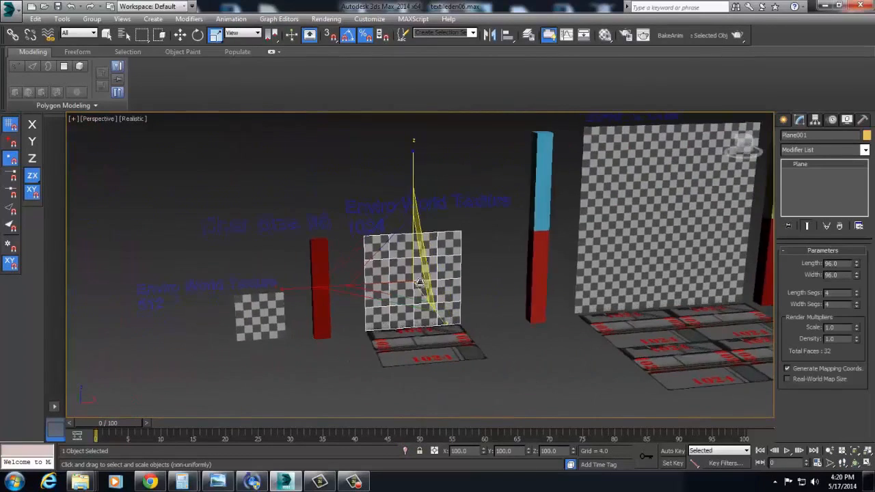
{"action": "middle_click_drag", "start_coordinate": [399, 274], "coordinate": [424, 284], "text": "alt"}
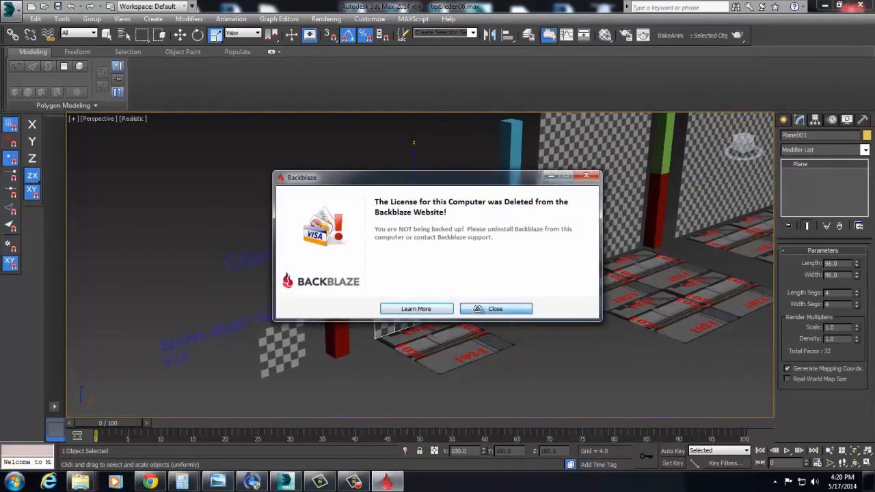
{"action": "left_click", "coordinate": [495, 308]}
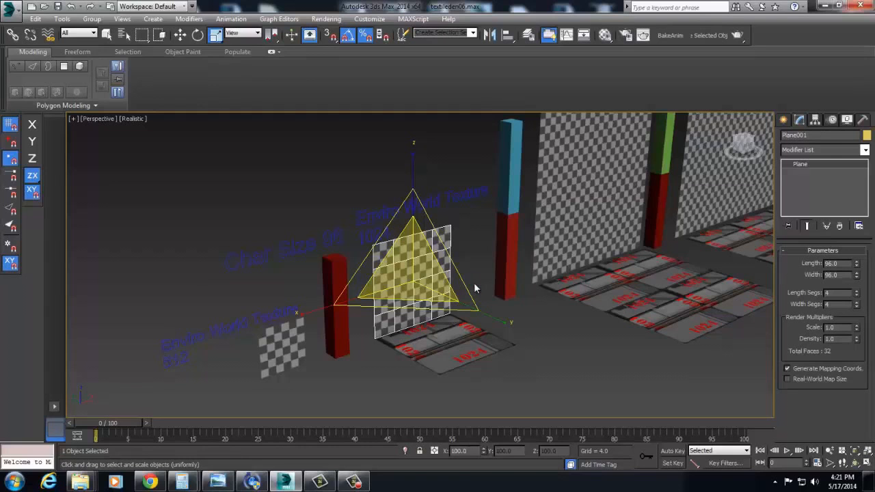
- Compare the checker and floor tile density across all wall planes, from the 96 by 96 plane to the largest one
{"action": "scroll", "coordinate": [387, 317], "scroll_direction": "up", "scroll_amount": 5}
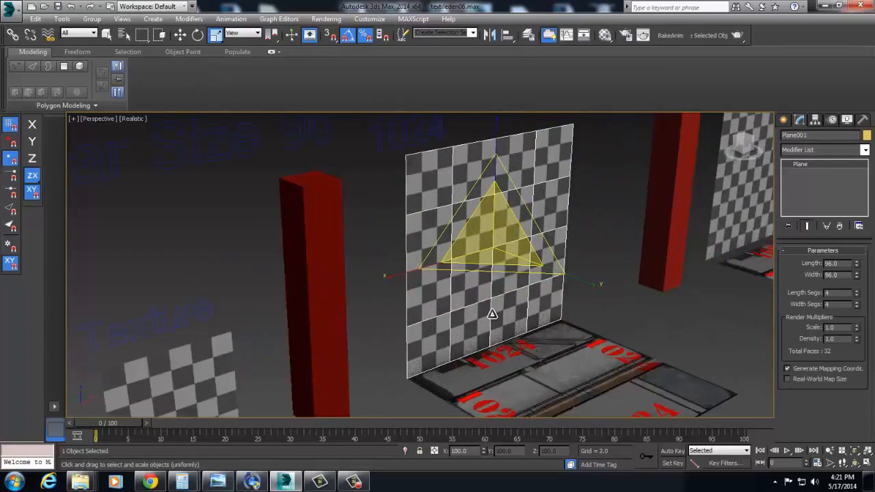
{"action": "scroll", "coordinate": [483, 316], "scroll_direction": "down", "scroll_amount": 5}
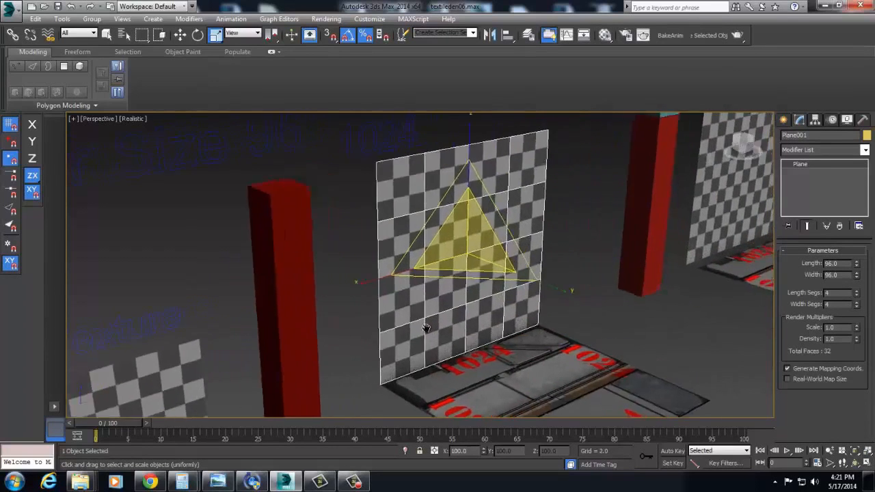
{"action": "scroll", "coordinate": [537, 368], "scroll_direction": "down", "scroll_amount": 3}
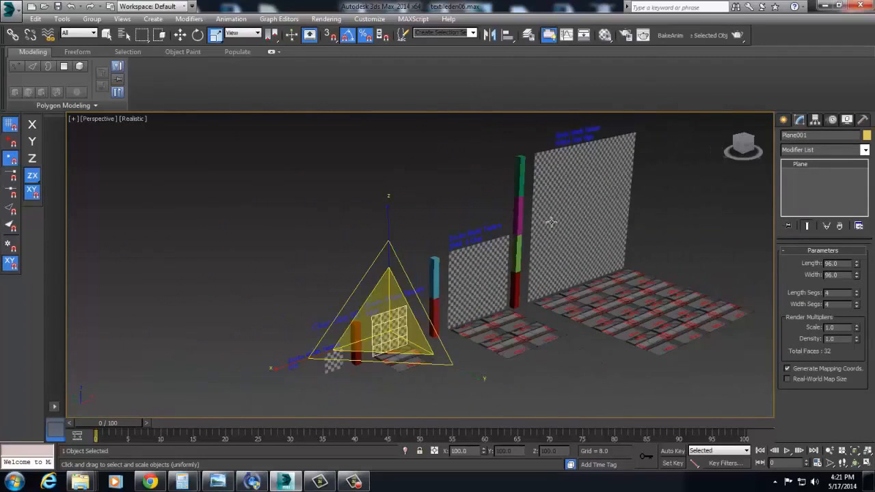
{"action": "scroll", "coordinate": [621, 265], "scroll_direction": "up", "scroll_amount": 3}
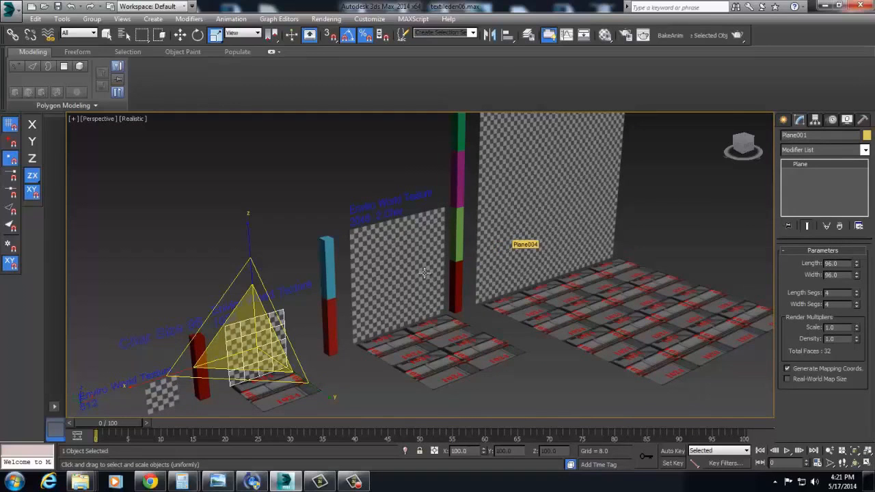
{"action": "middle_click_drag", "start_coordinate": [373, 326], "coordinate": [469, 313]}
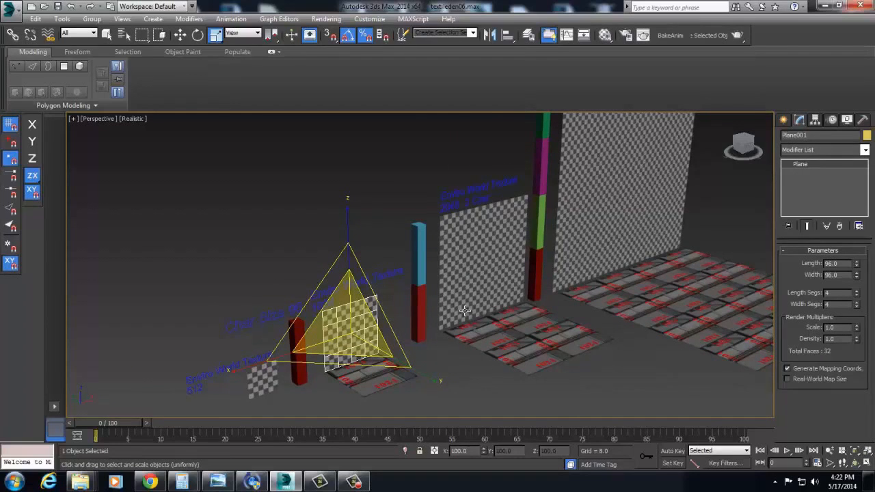
{"action": "key", "text": "z"}
{"action": "scroll", "coordinate": [487, 305], "scroll_direction": "down", "scroll_amount": 5}
{"action": "middle_click_drag", "start_coordinate": [487, 305], "coordinate": [466, 345], "text": "alt"}
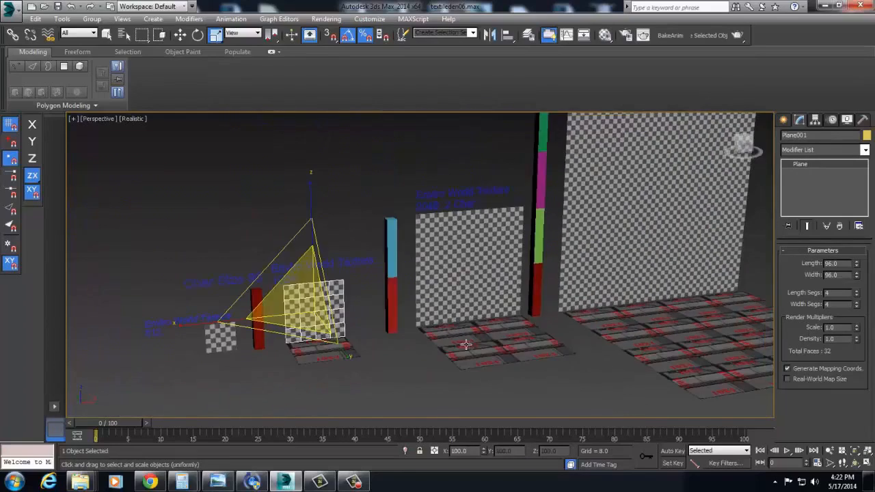
{"action": "left_click", "coordinate": [580, 346]}
{"action": "middle_click_drag", "start_coordinate": [580, 346], "coordinate": [522, 377], "text": "alt"}
{"action": "key", "text": "z"}
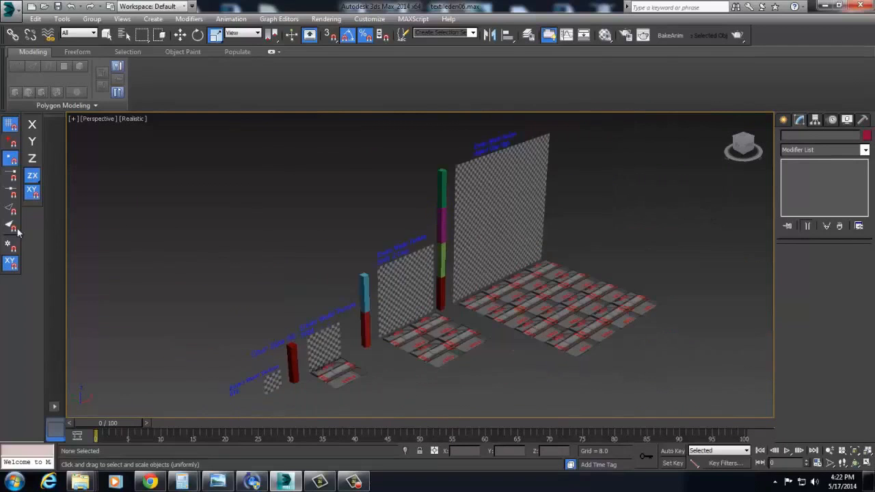
{"action": "middle_click_drag", "start_coordinate": [413, 276], "coordinate": [484, 250]}
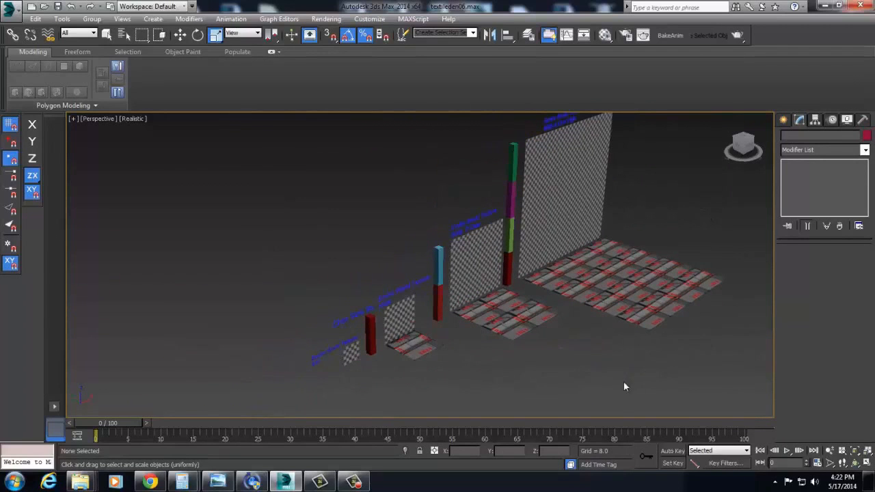
{"action": "left_click_drag", "start_coordinate": [624, 387], "coordinate": [332, 127]}
{"action": "key", "text": "z"}
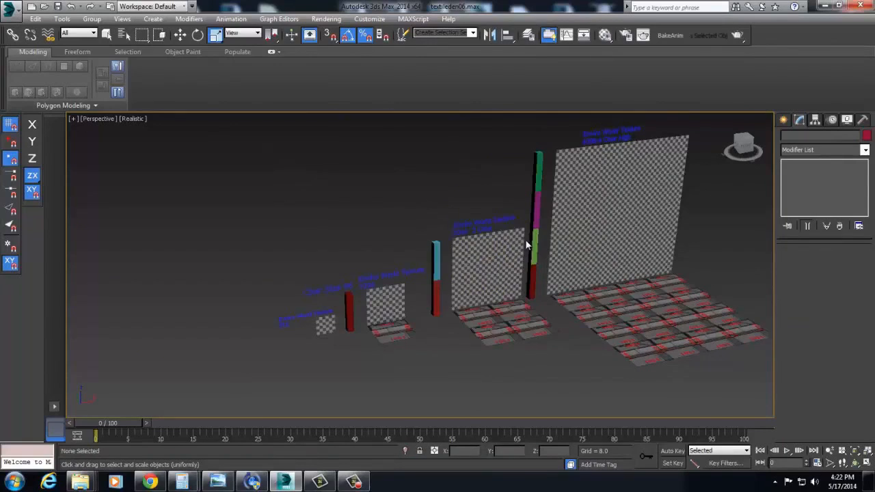
{"action": "left_click", "coordinate": [488, 273]}
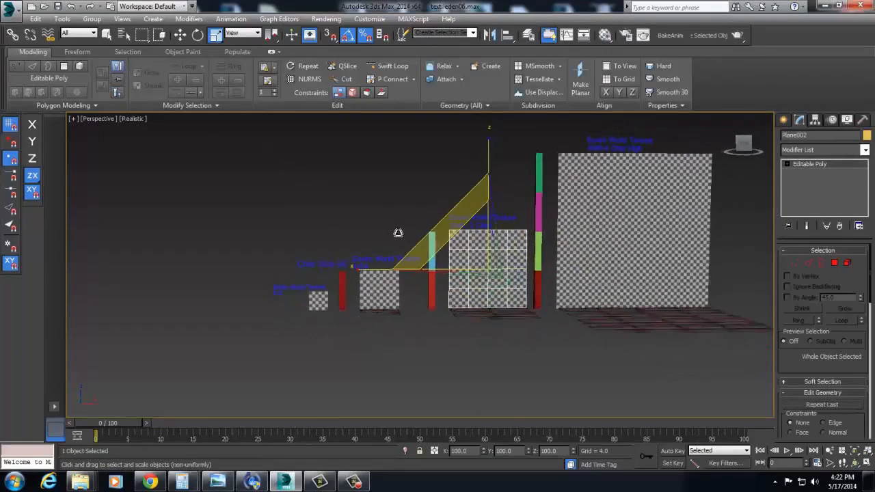
{"action": "middle_click_drag", "start_coordinate": [398, 233], "coordinate": [413, 228], "text": "alt"}
{"action": "scroll", "coordinate": [438, 179], "scroll_direction": "up", "scroll_amount": 3}
{"action": "left_click_drag", "start_coordinate": [444, 161], "coordinate": [457, 248]}
{"action": "left_click", "coordinate": [92, 21]}
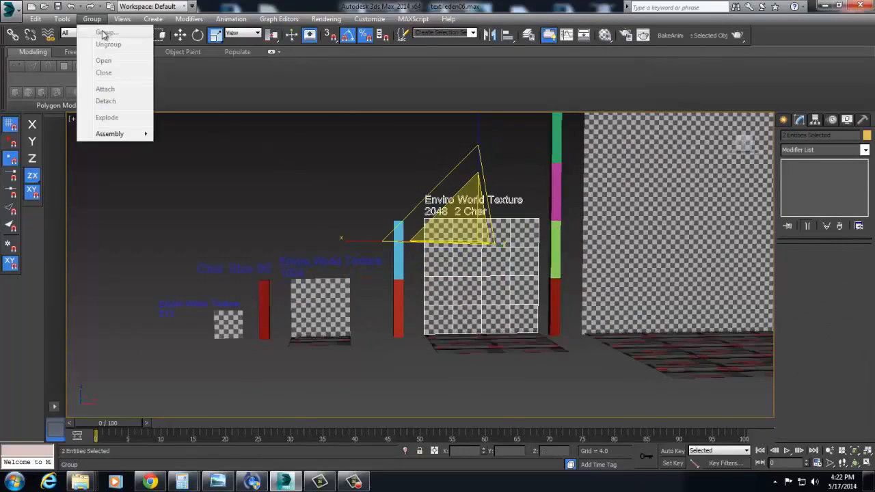
{"action": "left_click", "coordinate": [363, 146]}
- Open the Material Editor and inspect the checker map settings of the 01 - Default material
{"action": "middle_click_drag", "start_coordinate": [363, 147], "coordinate": [395, 233], "text": "alt"}
{"action": "scroll", "coordinate": [394, 250], "scroll_direction": "up", "scroll_amount": 4}
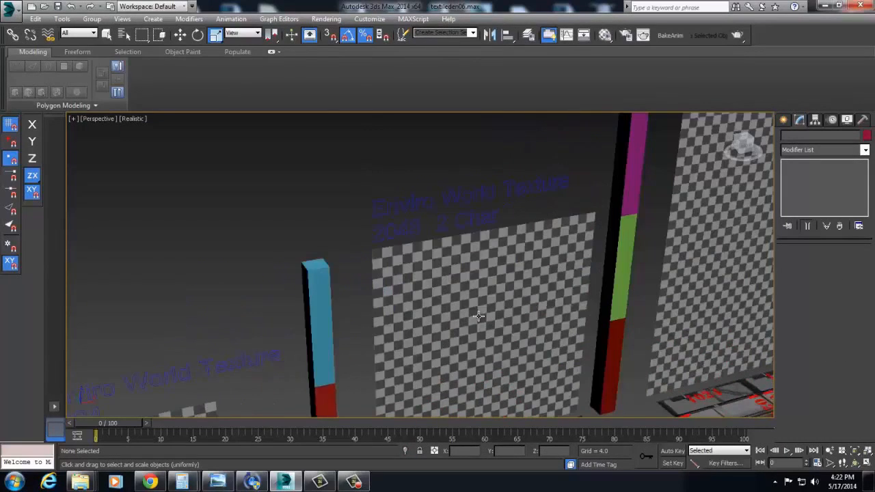
{"action": "scroll", "coordinate": [474, 314], "scroll_direction": "down", "scroll_amount": 2}
{"action": "scroll", "coordinate": [470, 315], "scroll_direction": "up", "scroll_amount": 2}
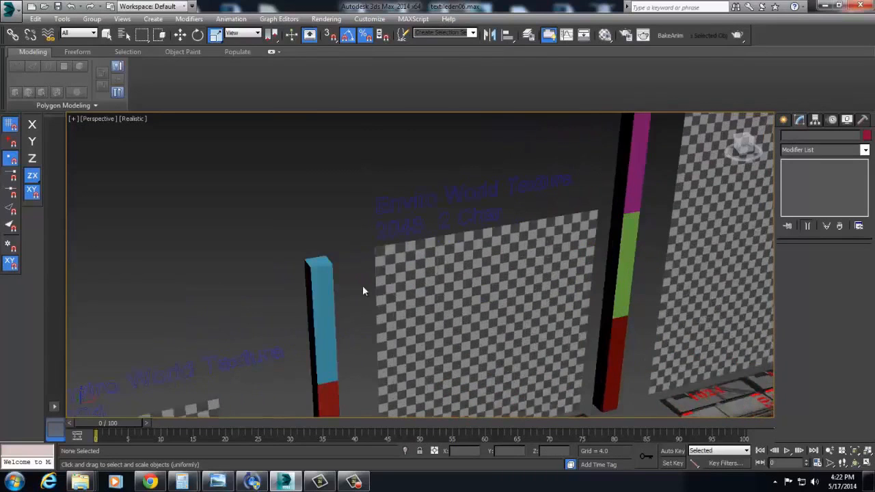
{"action": "scroll", "coordinate": [363, 288], "scroll_direction": "up", "scroll_amount": 2}
{"action": "middle_click_drag", "start_coordinate": [424, 292], "coordinate": [676, 203]}
{"action": "key", "text": "m"}
{"action": "scroll", "coordinate": [621, 259], "scroll_direction": "down", "scroll_amount": 3}
{"action": "scroll", "coordinate": [602, 266], "scroll_direction": "down", "scroll_amount": 3}
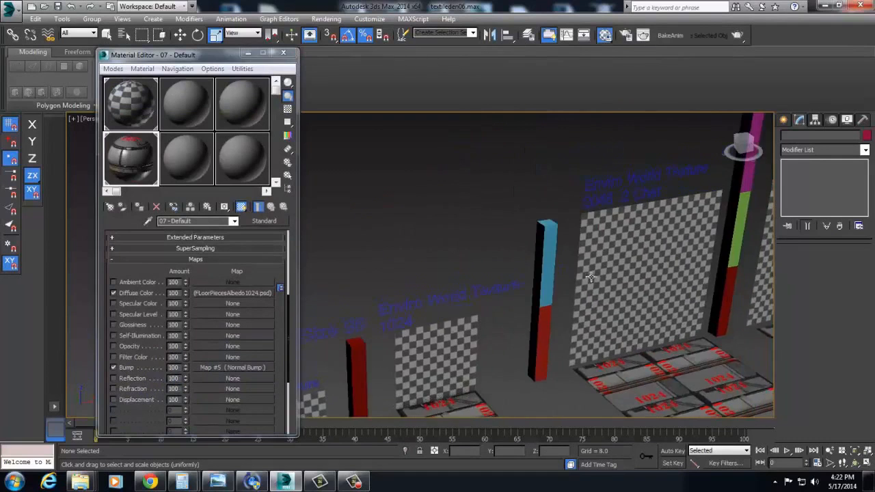
{"action": "middle_click_drag", "start_coordinate": [517, 315], "coordinate": [628, 258]}
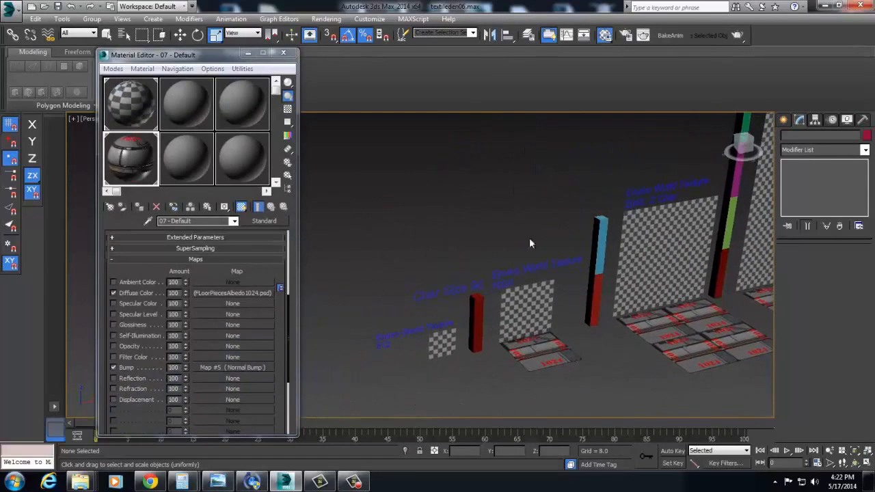
{"action": "left_click", "coordinate": [122, 96]}
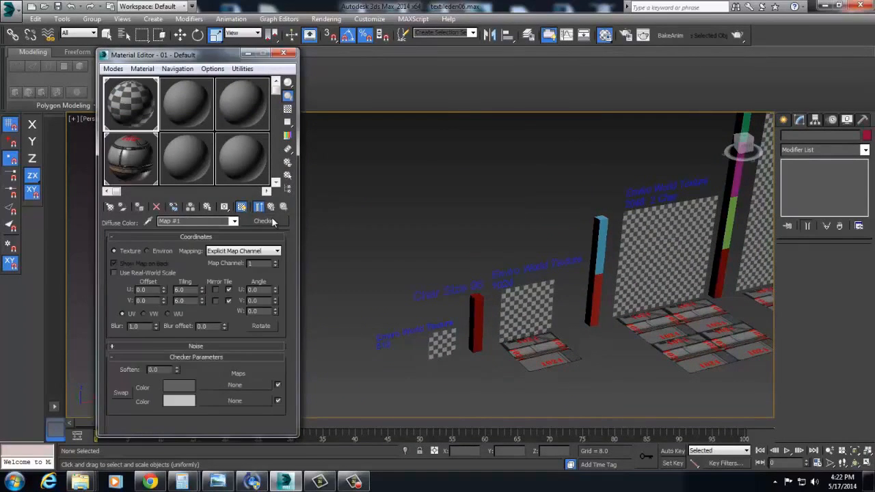
- Give the 02 - Default material a Checker diffuse map and assign it to the smallest wall plane
{"action": "left_click", "coordinate": [185, 123]}
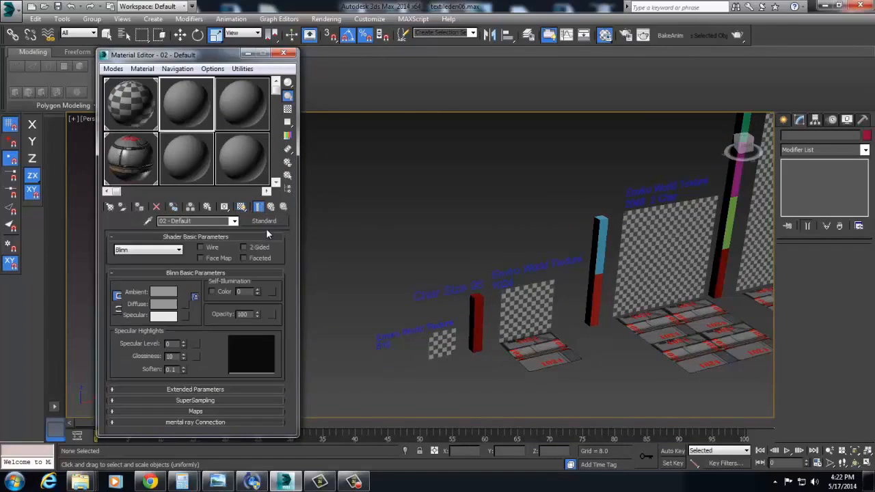
{"action": "left_click", "coordinate": [185, 303]}
{"action": "double_click", "coordinate": [443, 144]}
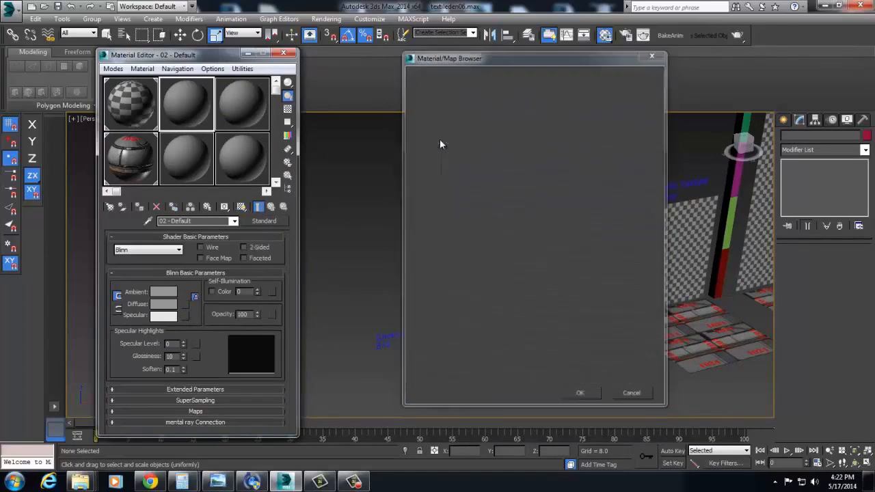
{"action": "mouse_move", "coordinate": [179, 108]}
{"action": "left_mouse_down"}
{"action": "mouse_move", "coordinate": [401, 383]}
{"action": "mouse_move", "coordinate": [442, 345]}
{"action": "left_mouse_up"}
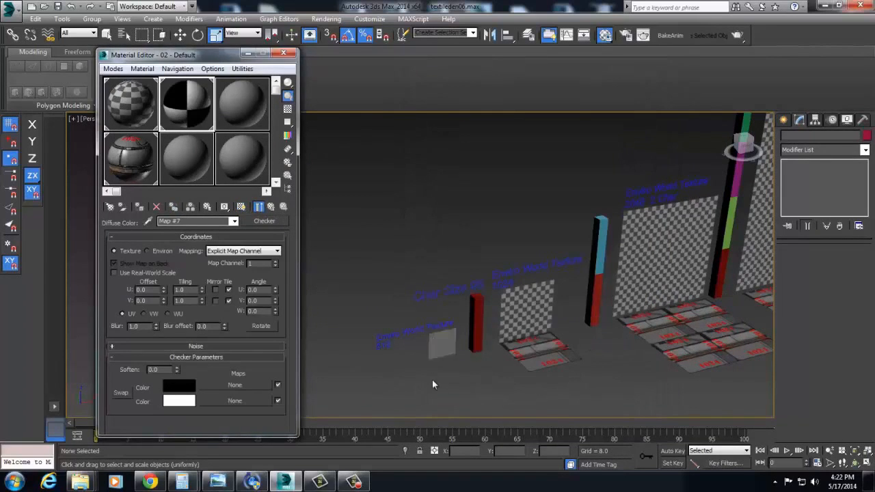
- Show the 02 - Default material's checker map in the viewport and set its U and V tiling to 4
{"action": "left_click", "coordinate": [241, 207]}
{"action": "scroll", "coordinate": [504, 351], "scroll_direction": "up", "scroll_amount": 8}
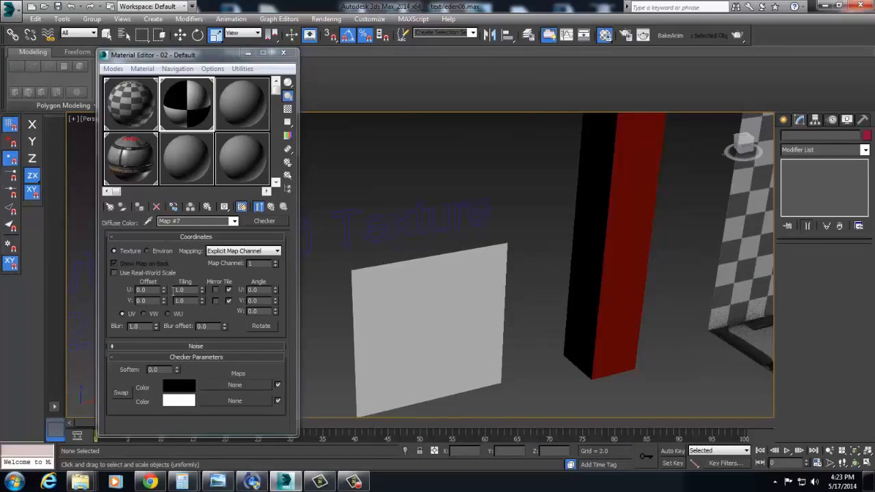
{"action": "left_click_drag", "start_coordinate": [190, 292], "coordinate": [116, 296]}
{"action": "type", "text": "4"}
{"action": "key", "text": "Tab"}
{"action": "type", "text": "4"}
{"action": "key", "text": "Return"}
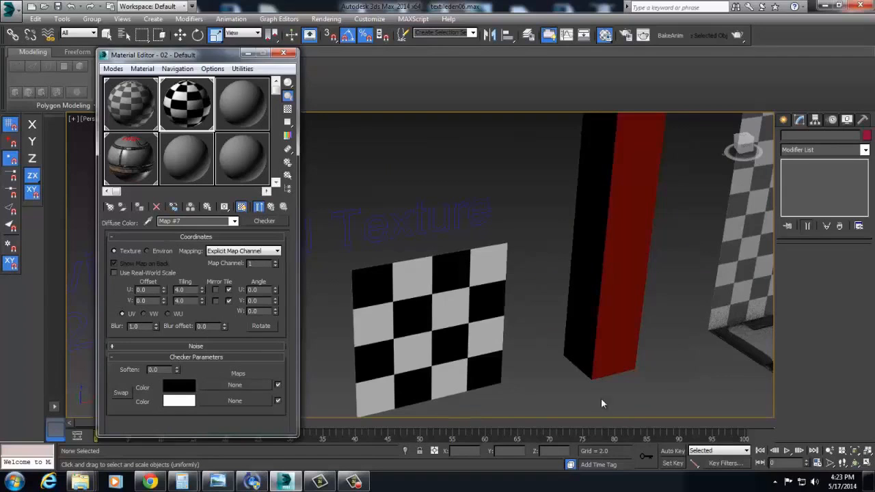
- Assign the denser 01 - Default checker material to the smallest wall plane
{"action": "scroll", "coordinate": [602, 402], "scroll_direction": "down", "scroll_amount": 3}
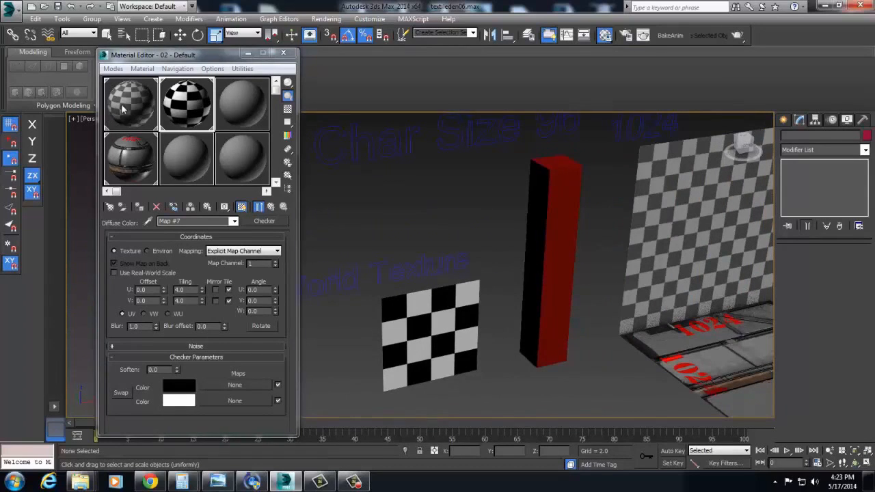
{"action": "left_click_drag", "start_coordinate": [123, 109], "coordinate": [394, 327]}
{"action": "scroll", "coordinate": [489, 346], "scroll_direction": "down", "scroll_amount": 3}
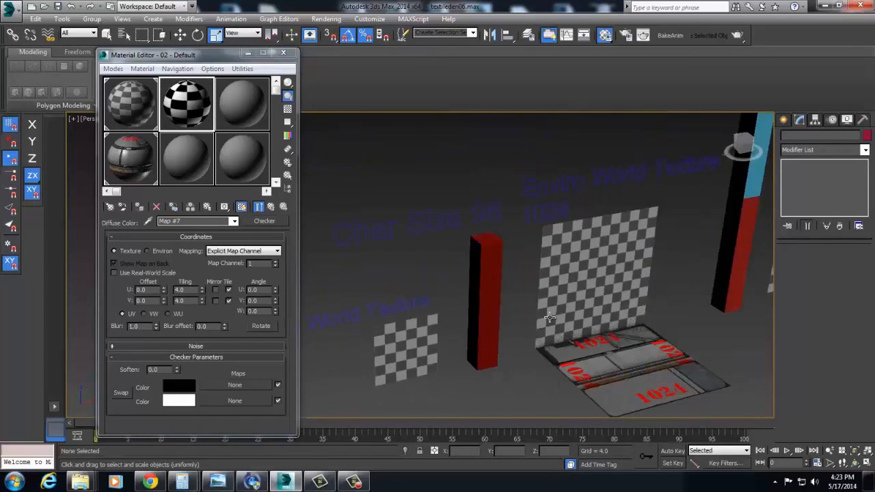
- Compare the checker density from the smallest to the largest wall plane, and select the wall plane beside the two-segment character marker
{"action": "scroll", "coordinate": [549, 318], "scroll_direction": "down", "scroll_amount": 5}
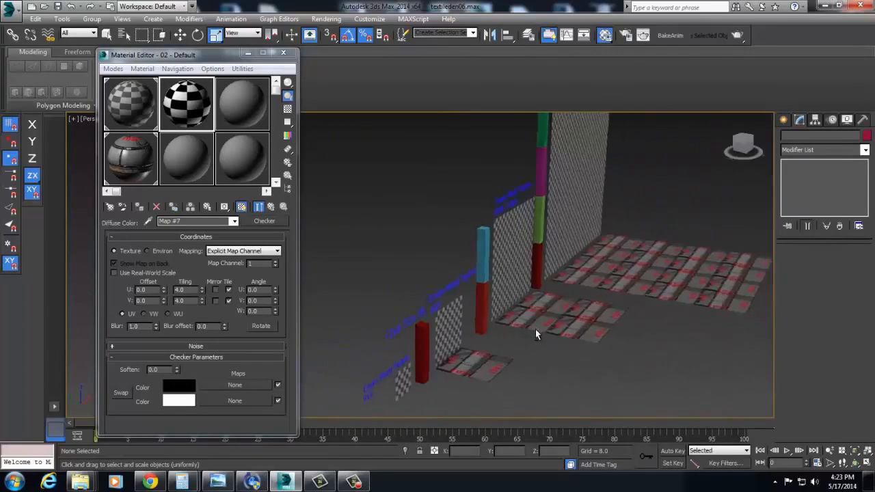
{"action": "middle_click_drag", "start_coordinate": [536, 329], "coordinate": [471, 315], "text": "alt"}
{"action": "scroll", "coordinate": [484, 312], "scroll_direction": "down", "scroll_amount": 3}
{"action": "scroll", "coordinate": [556, 287], "scroll_direction": "up", "scroll_amount": 4}
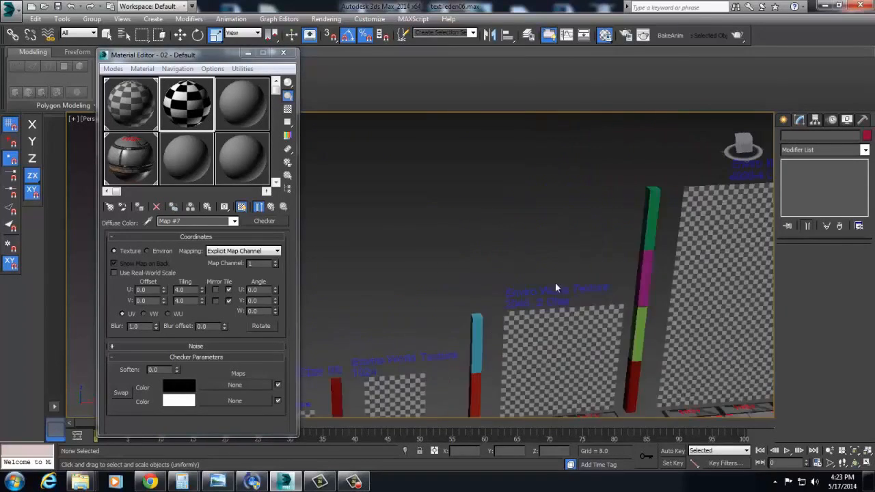
{"action": "middle_click_drag", "start_coordinate": [556, 286], "coordinate": [531, 210]}
{"action": "left_click", "coordinate": [525, 259]}
{"action": "middle_click_drag", "start_coordinate": [514, 170], "coordinate": [478, 145]}
{"action": "left_click", "coordinate": [467, 353]}
{"action": "left_click", "coordinate": [473, 226]}
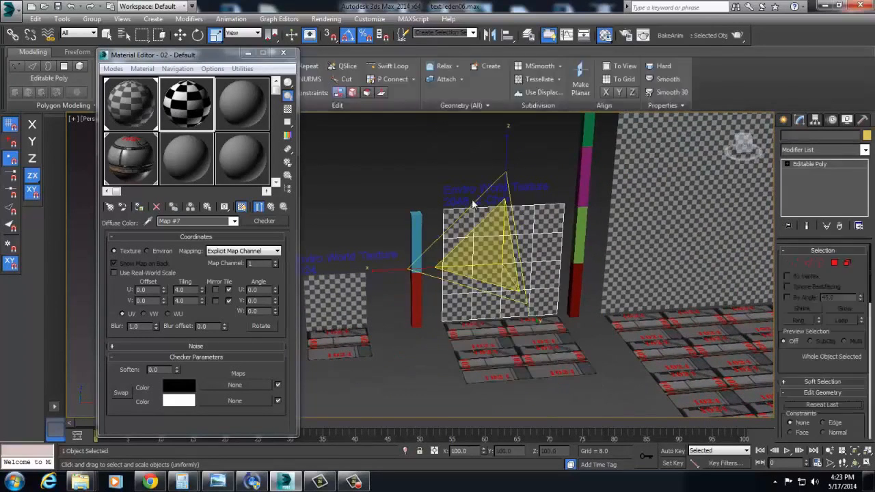